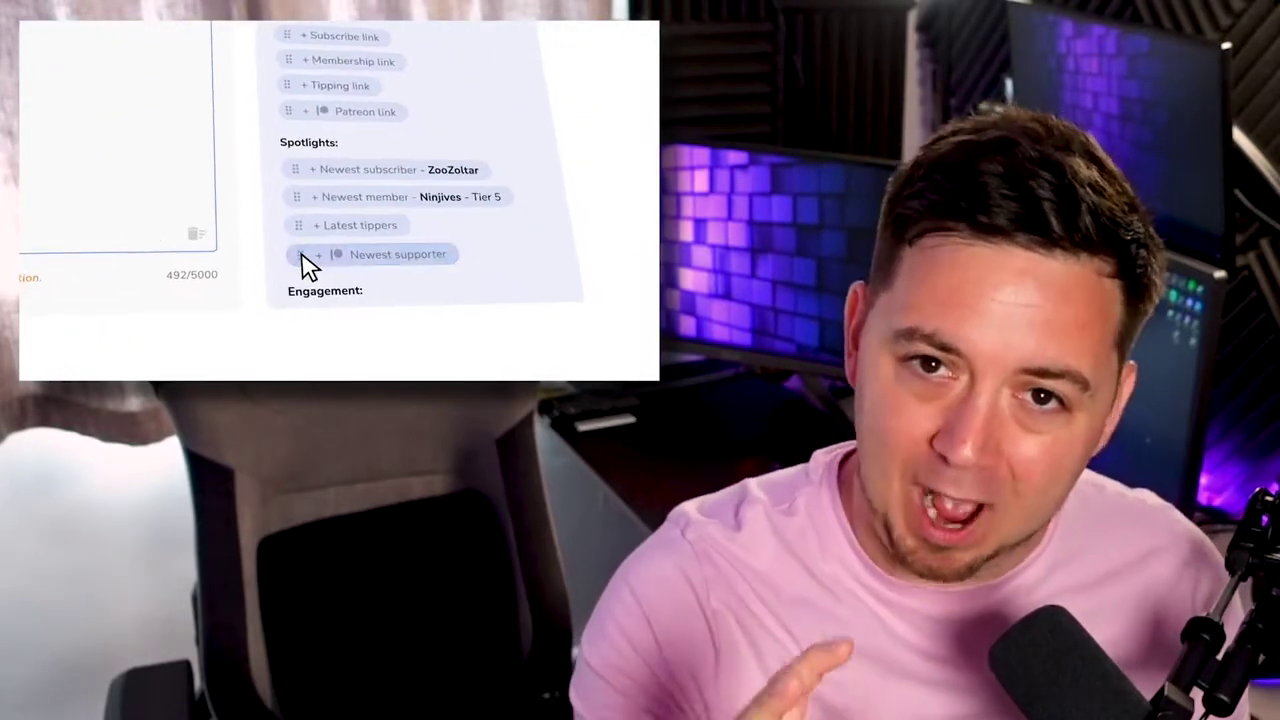
- Switch to the Mercury site, sign up with Google and allow StreamElements access to the account
left_click_drag(308, 262, 193, 160)
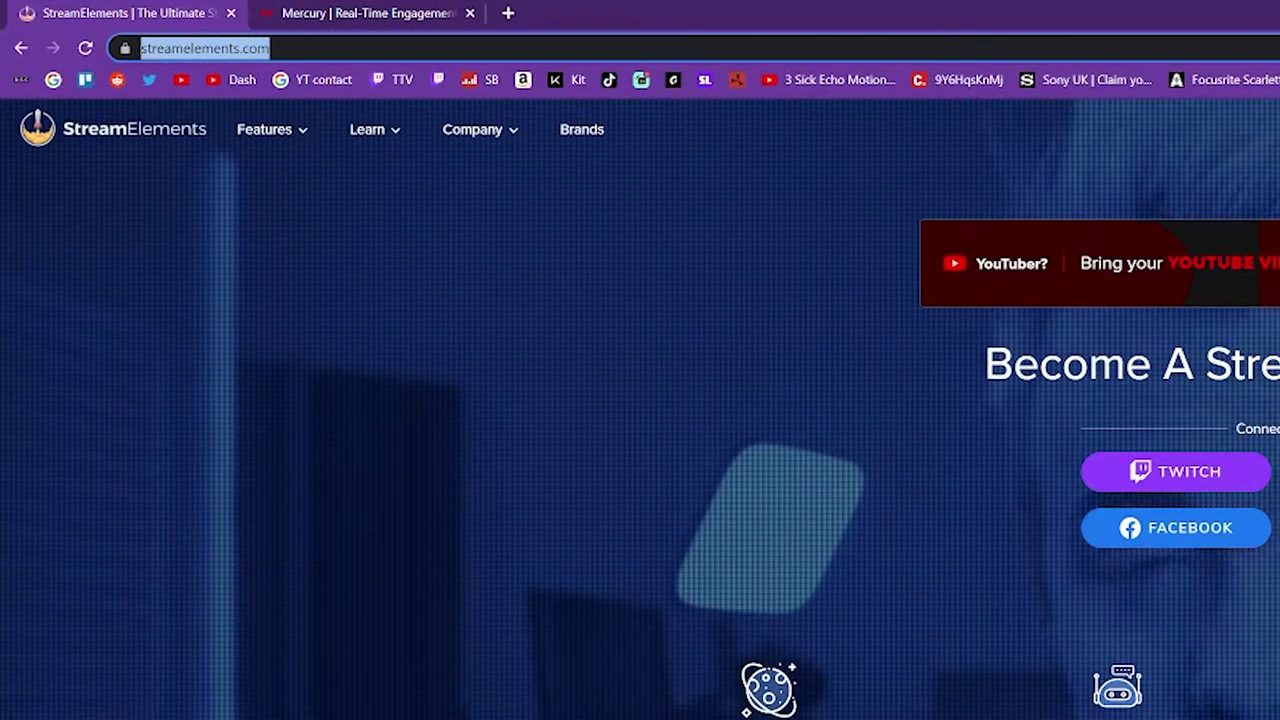
left_click(367, 10)
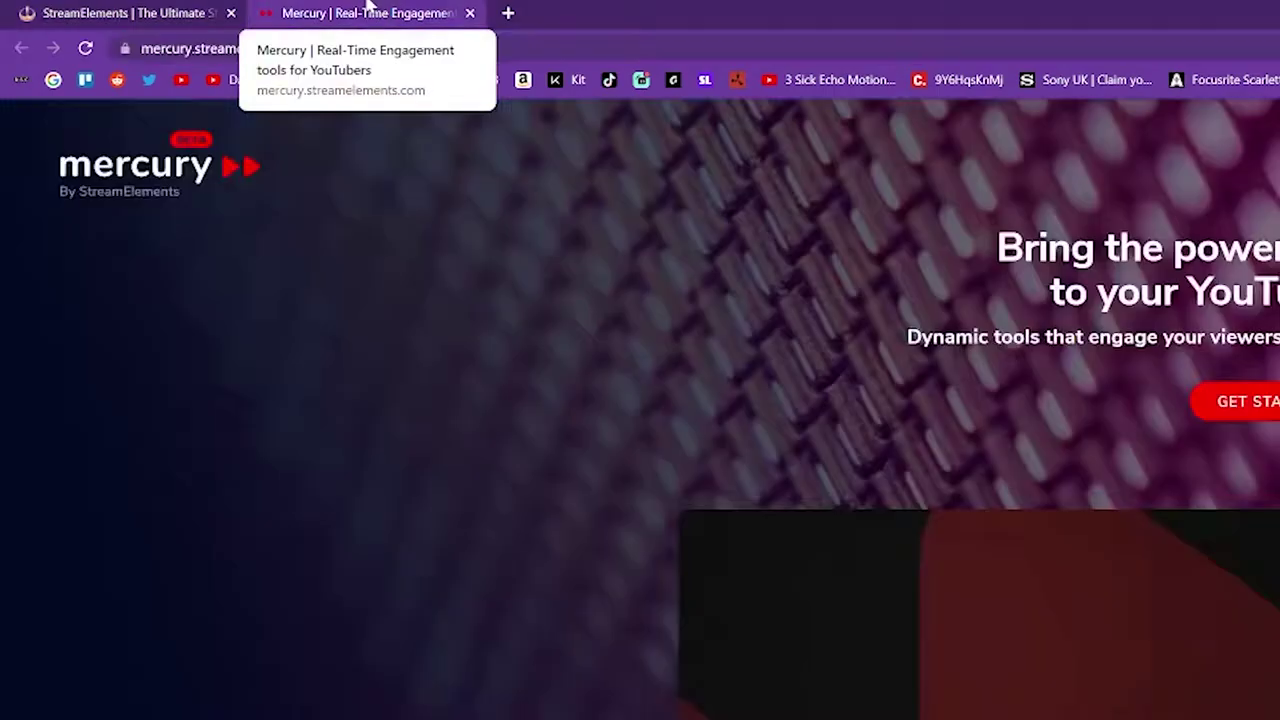
left_click_drag(368, 48, 238, 48)
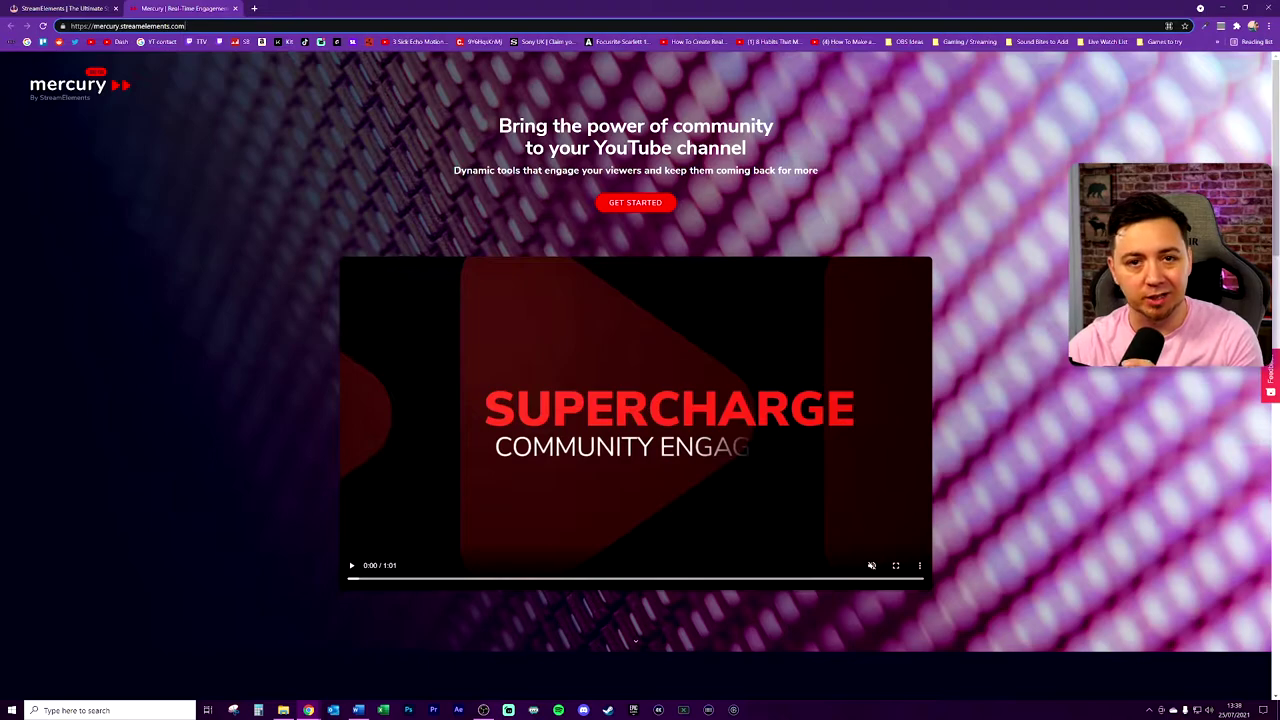
left_click(86, 12)
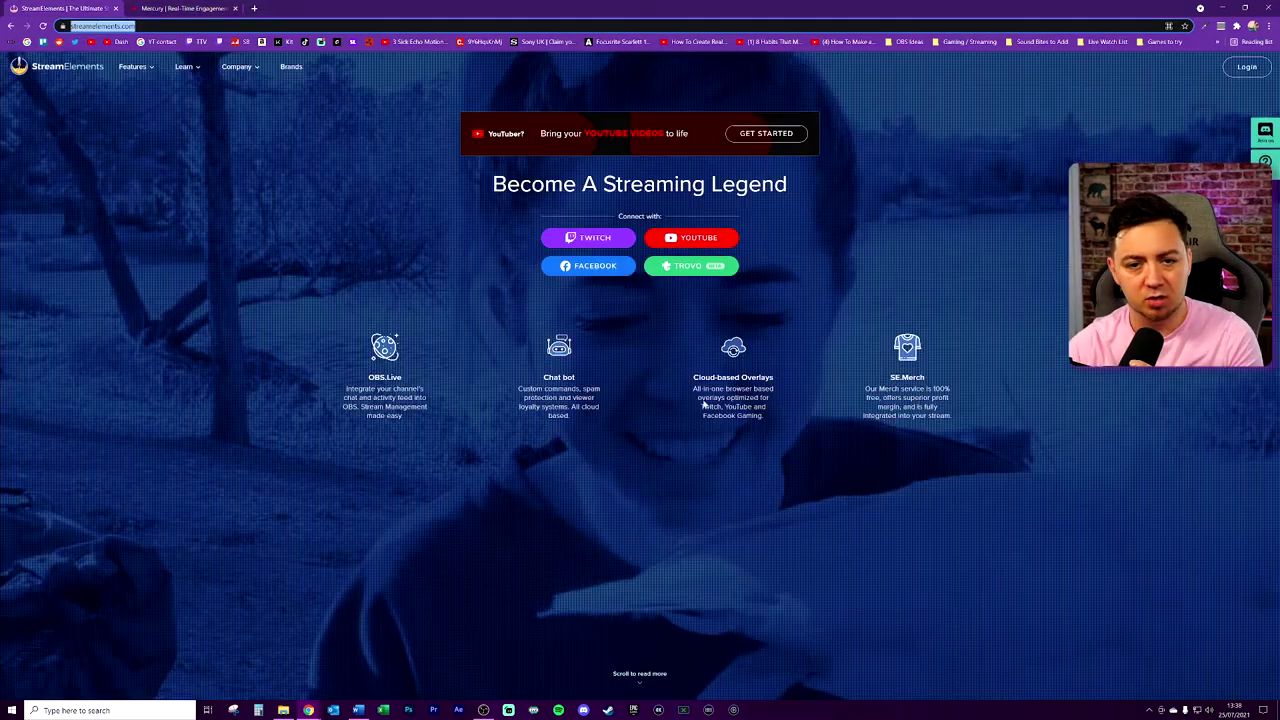
left_click(132, 8)
left_click(645, 205)
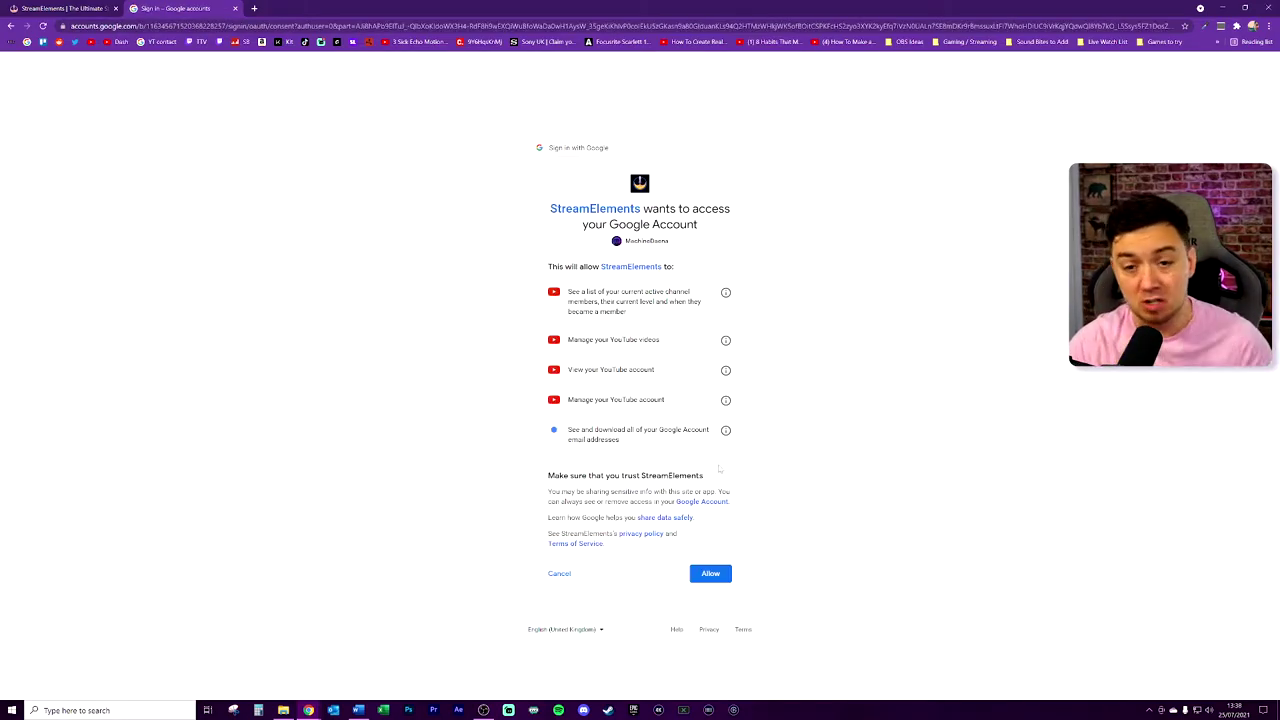
left_click(708, 574)
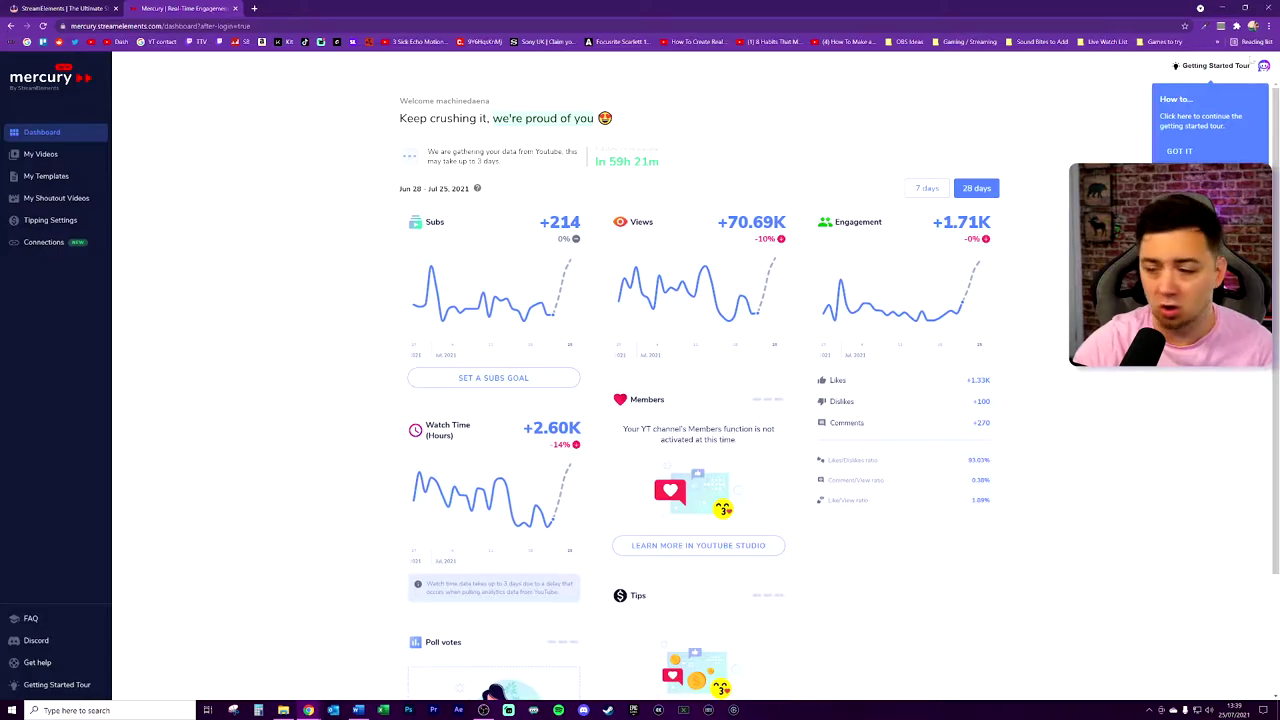
- Dismiss the tour popup and bring the watch-time, Poll votes and Tips panels into view
left_click(1190, 150)
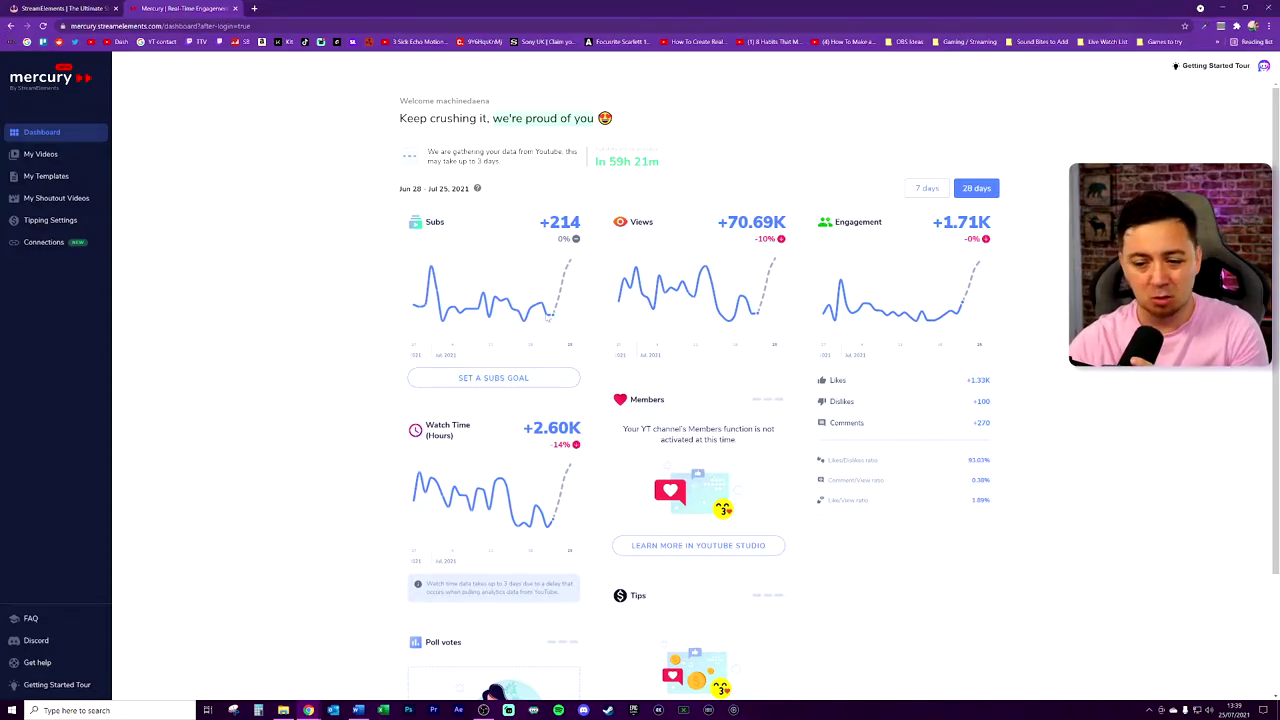
mouse_move(675, 283)
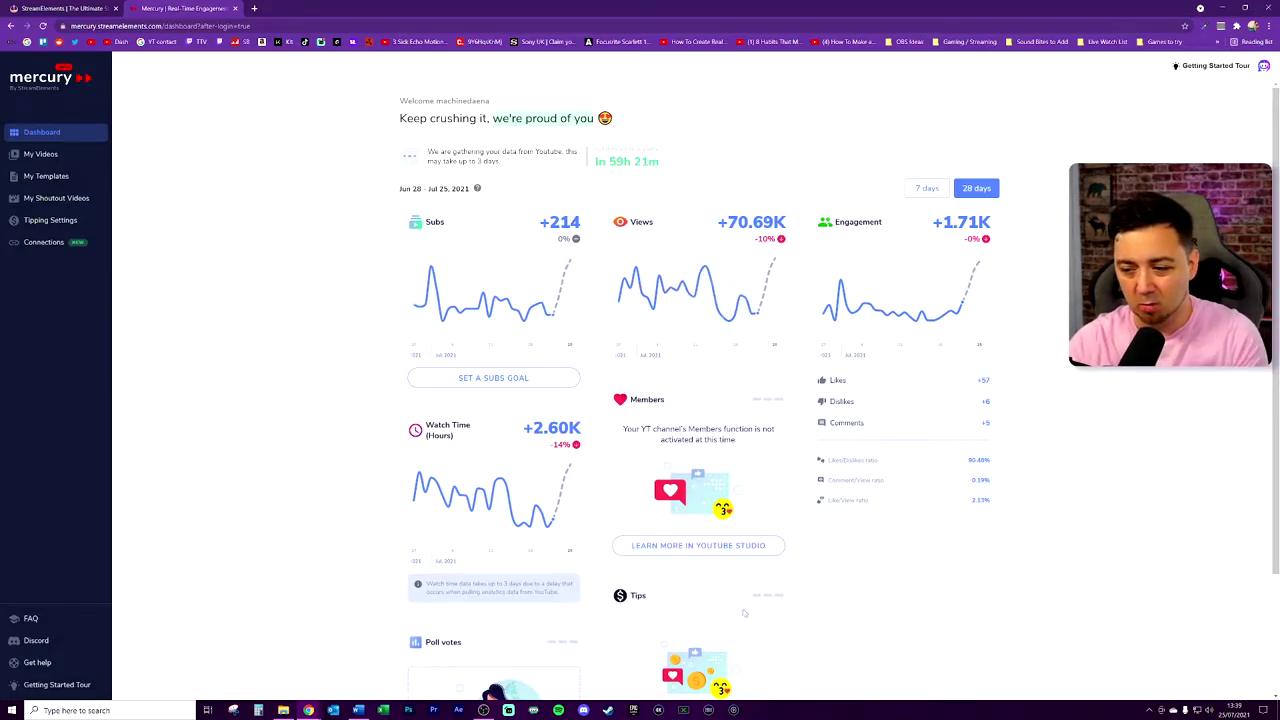
scroll(557, 460, "down", 2)
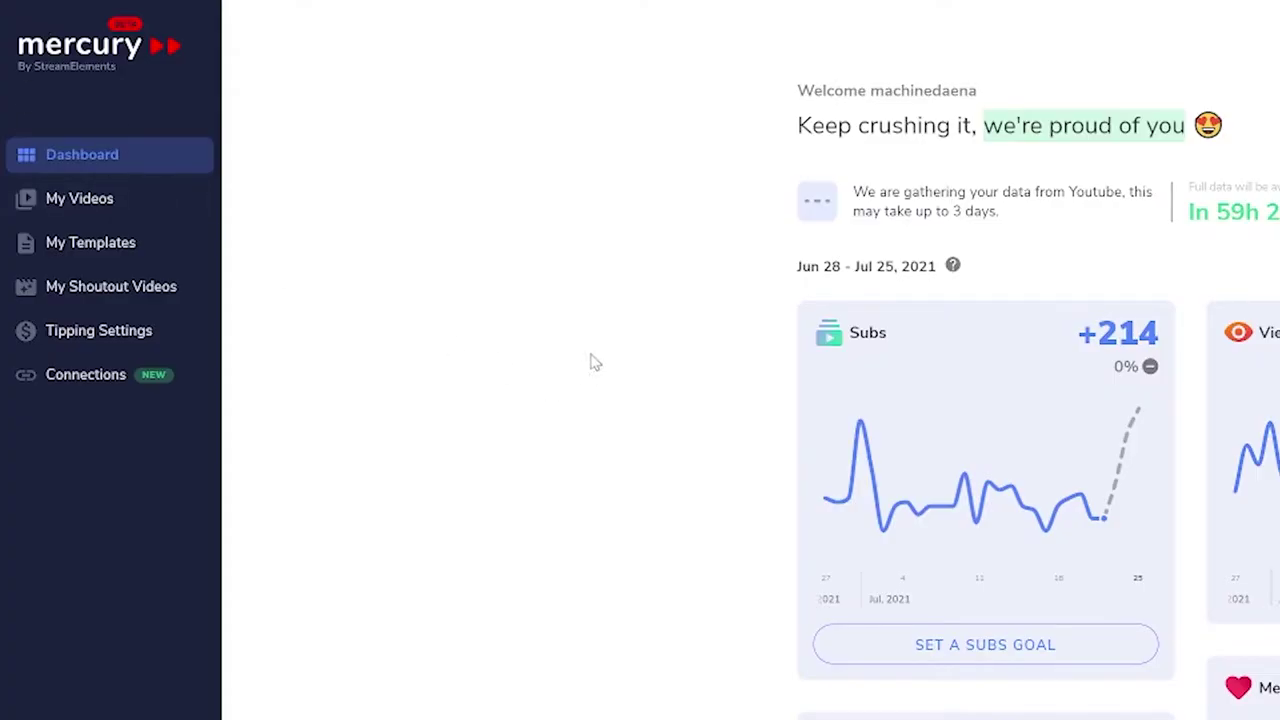
- In My Videos, select only the Install Source Switcher video and open its widget editor
left_click(140, 214)
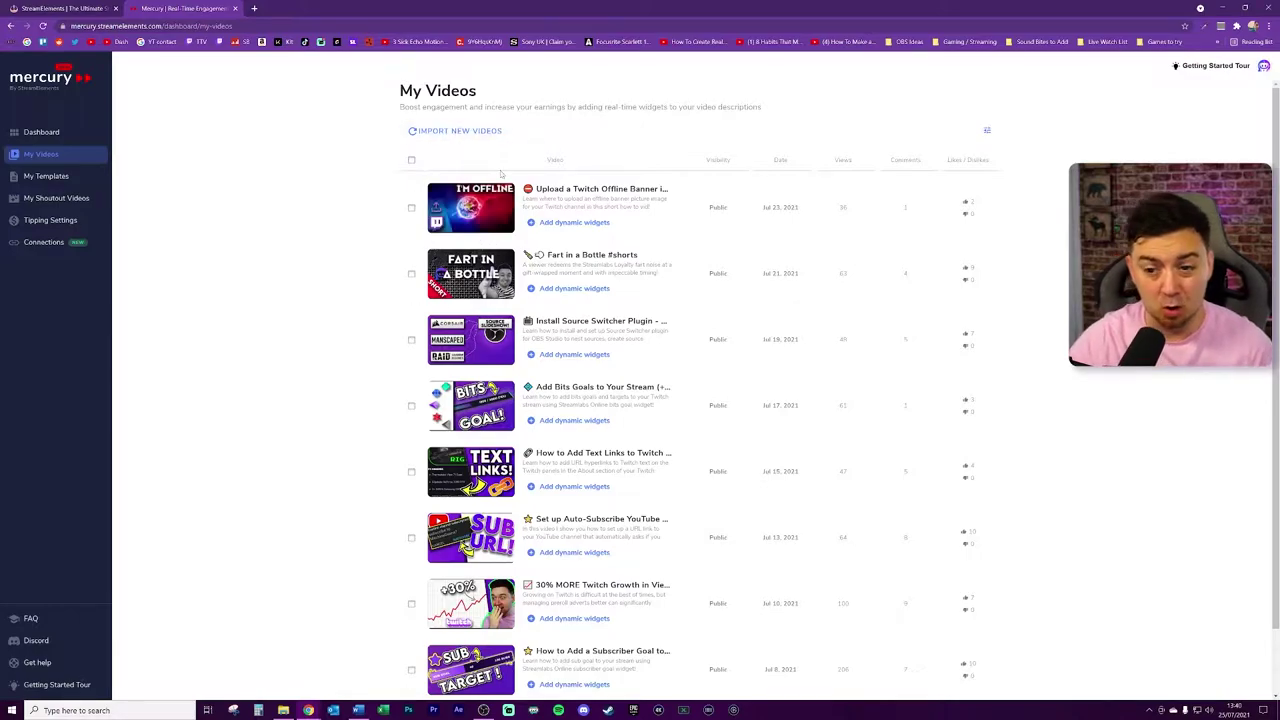
left_click(411, 207)
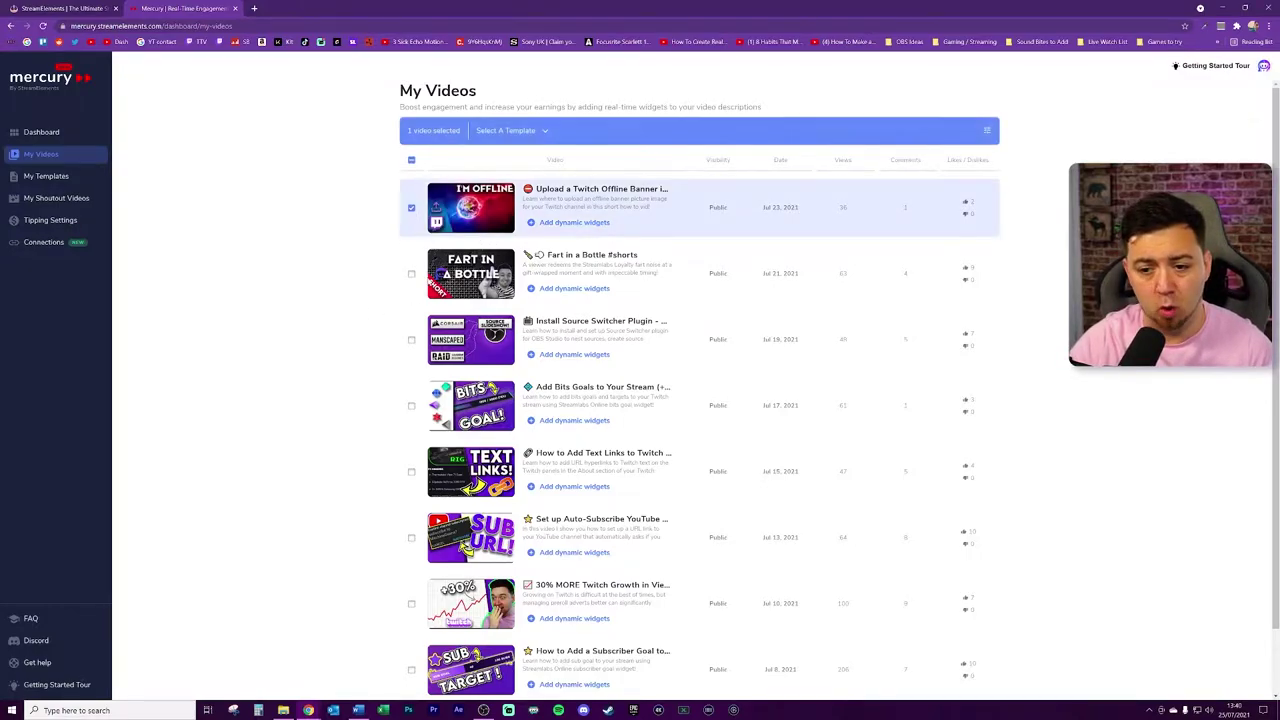
left_click(411, 273)
left_click(411, 339)
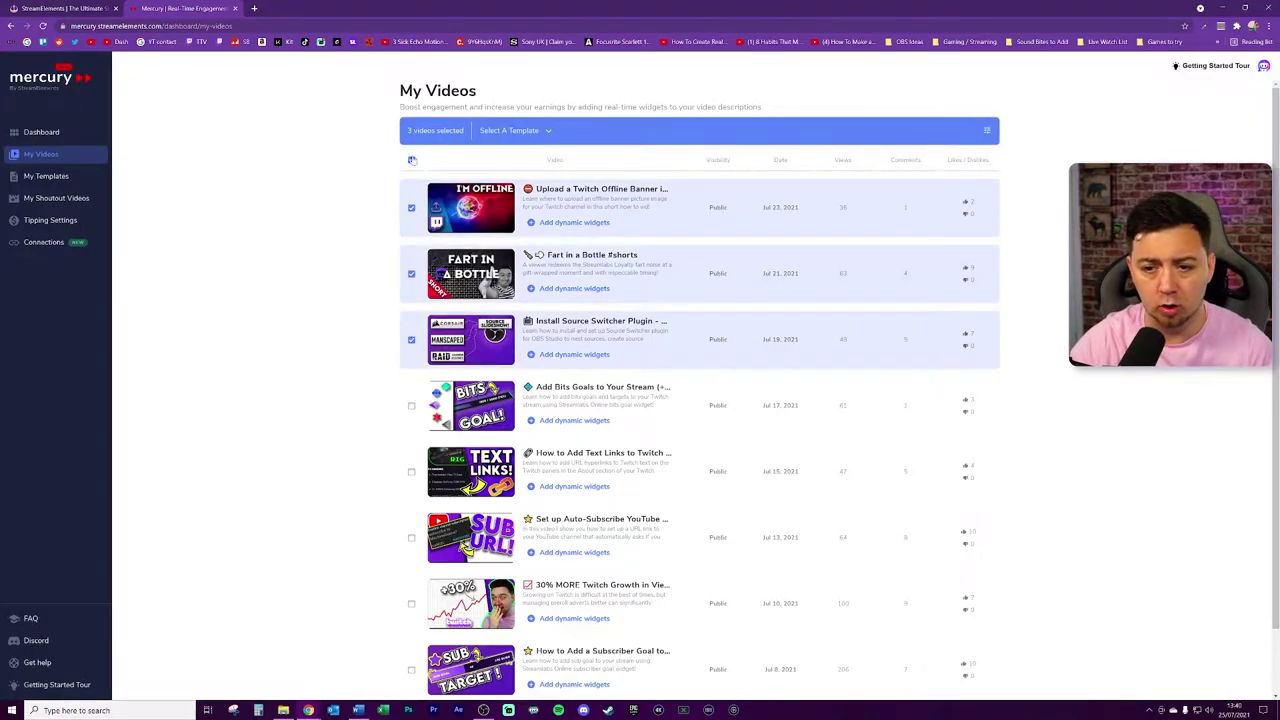
left_click(411, 207)
left_click(411, 273)
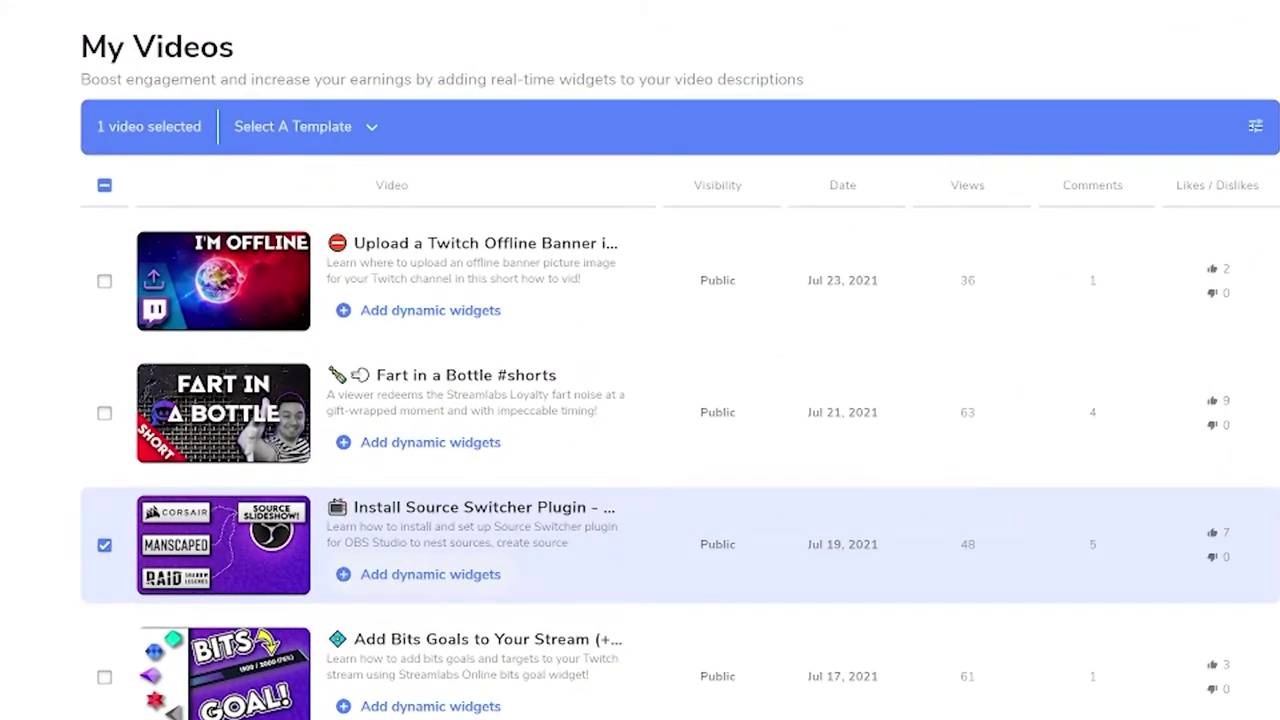
left_click(422, 582)
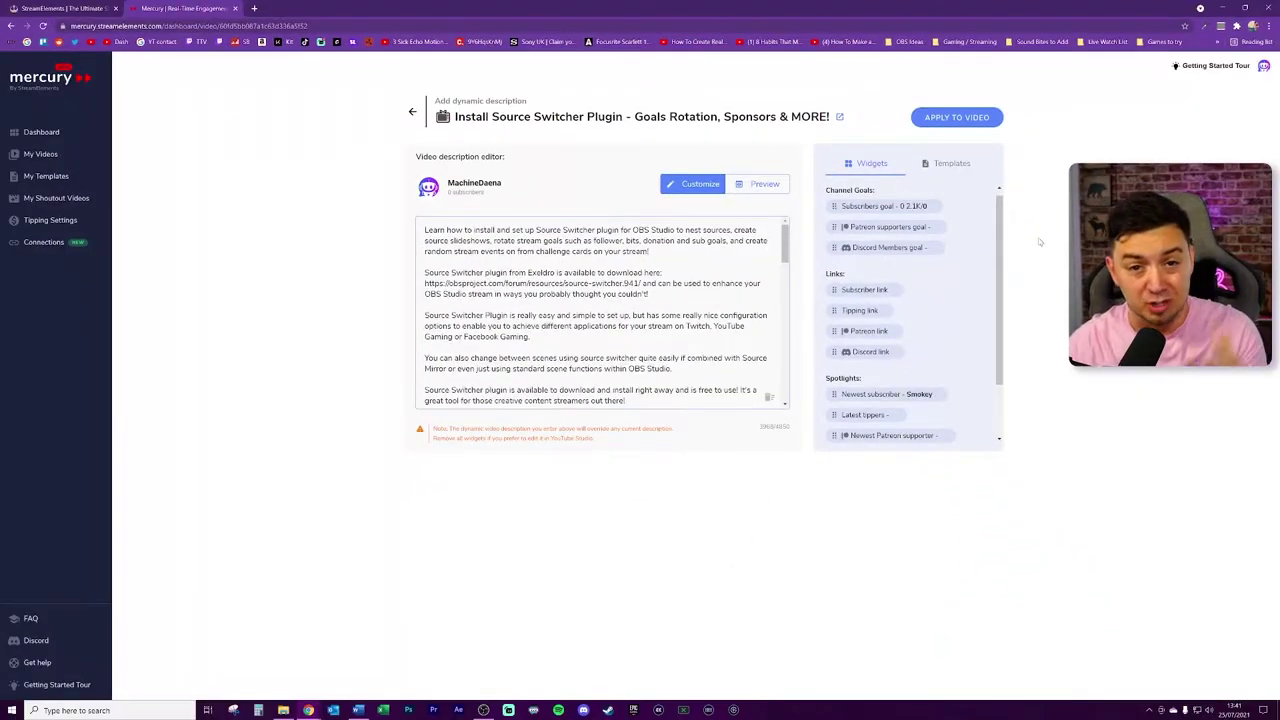
- Insert a Subscriber link widget ahead of the existing description text and preview it
scroll(998, 315, "down", 2)
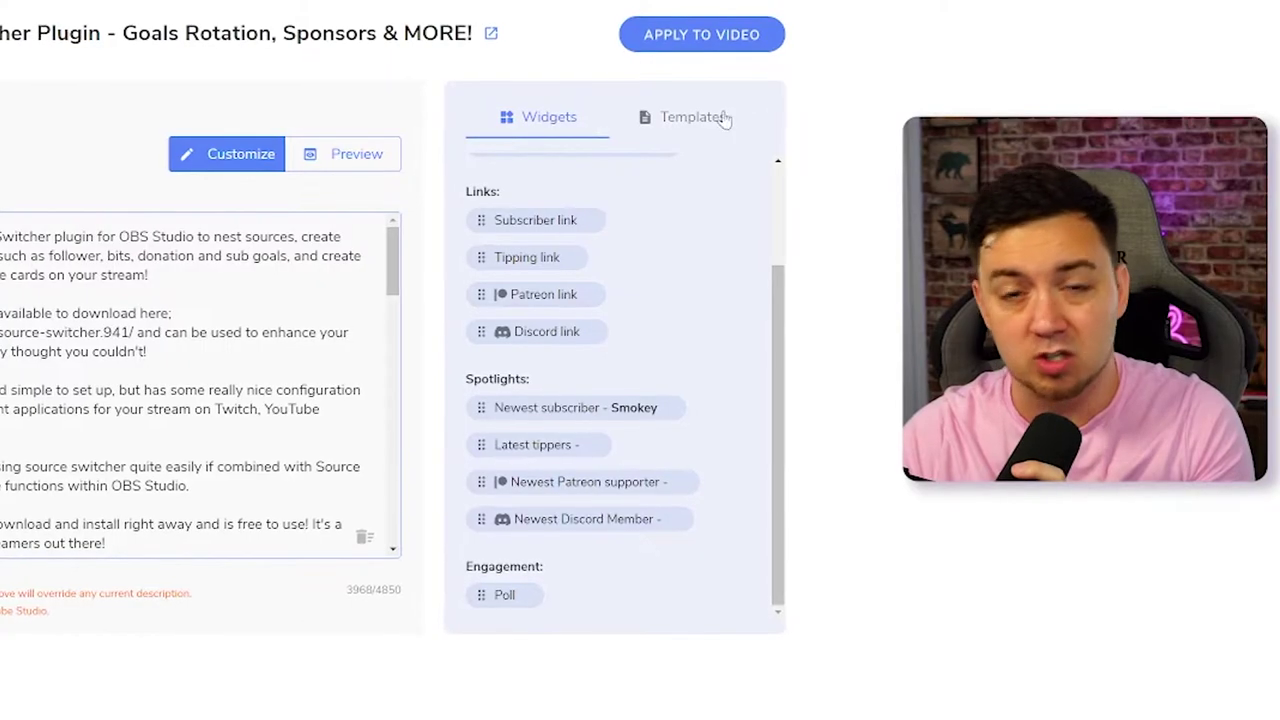
left_click_drag(527, 222, 505, 293)
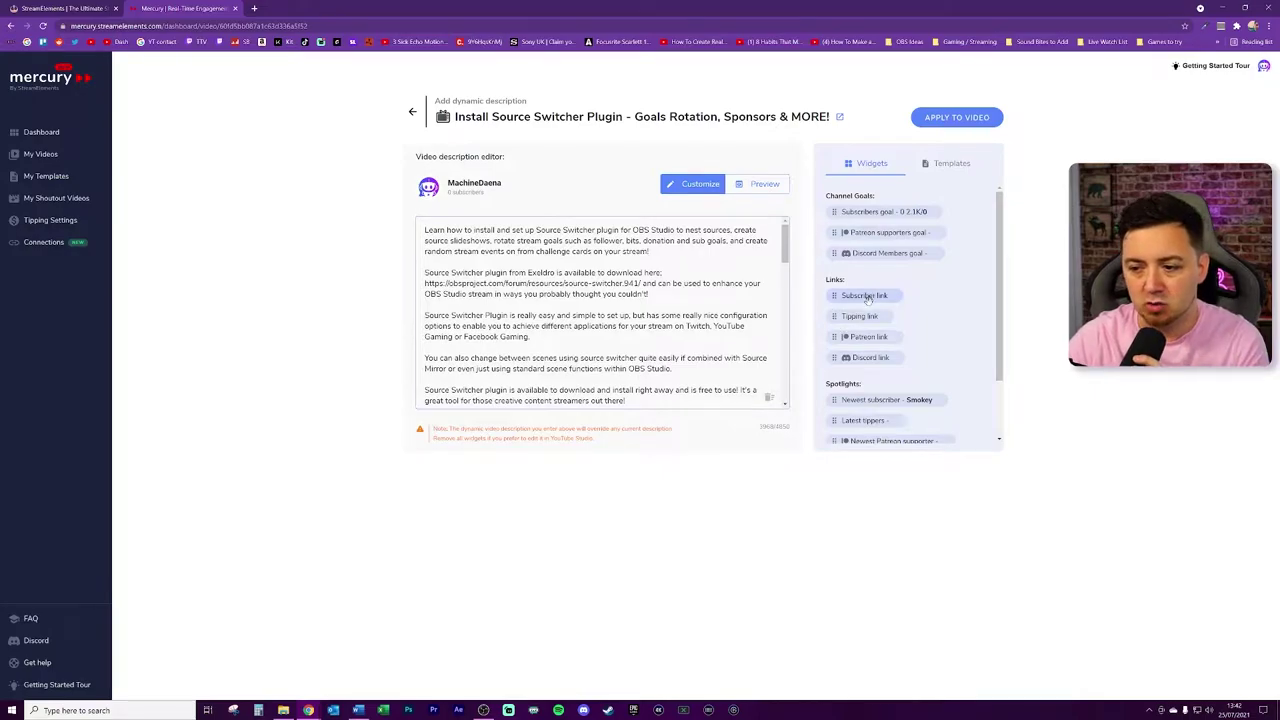
left_click_drag(867, 298, 432, 236)
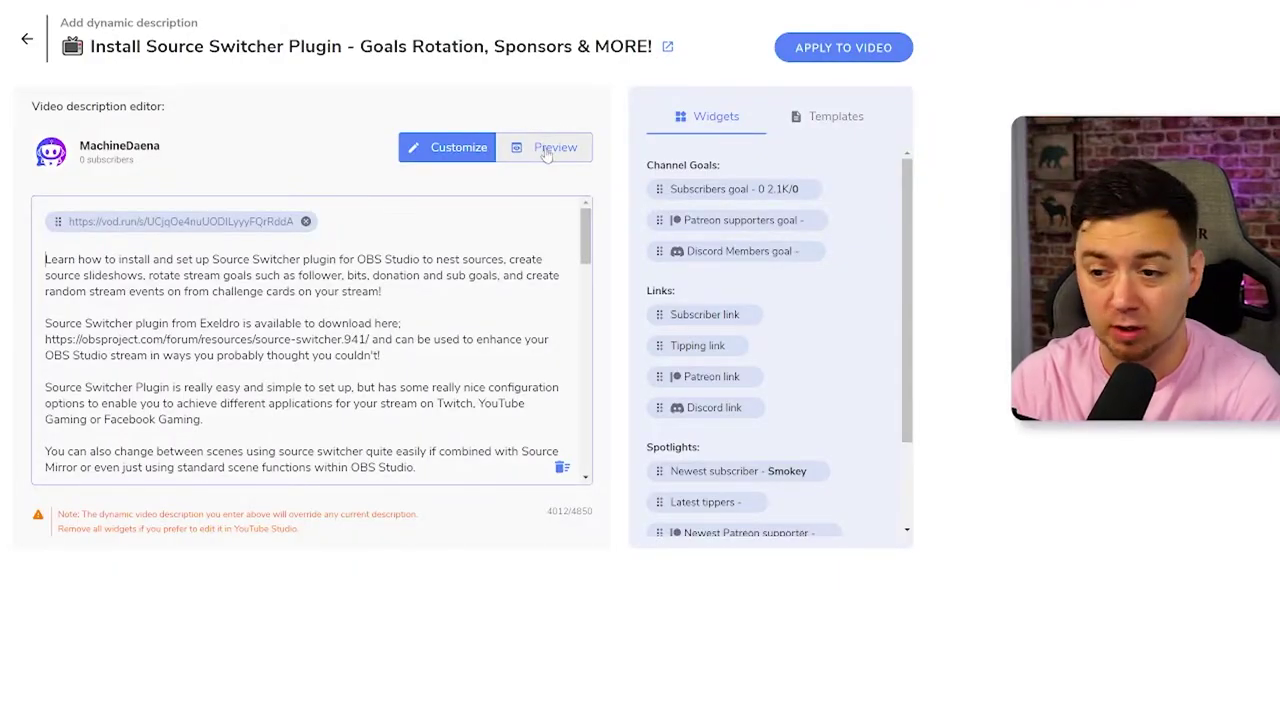
left_click(546, 150)
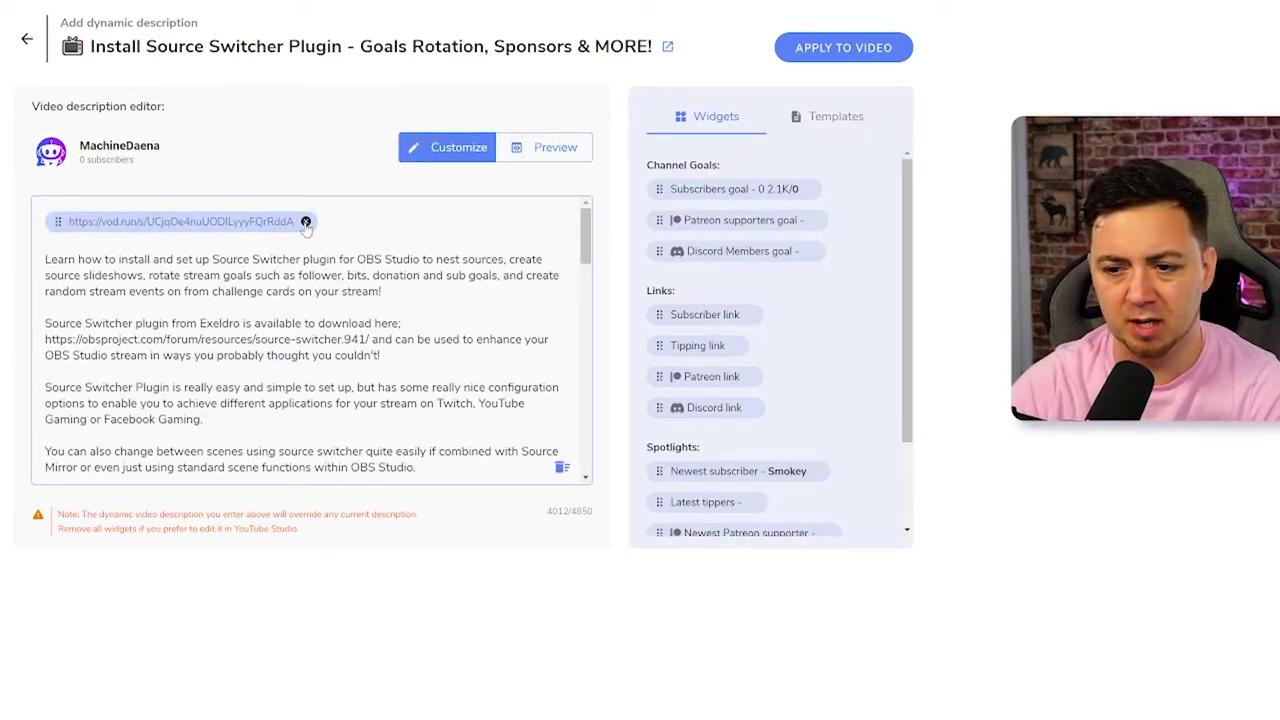
- Remove the subscriber link widget and scroll the Widgets list down to Engagement
left_click(305, 222)
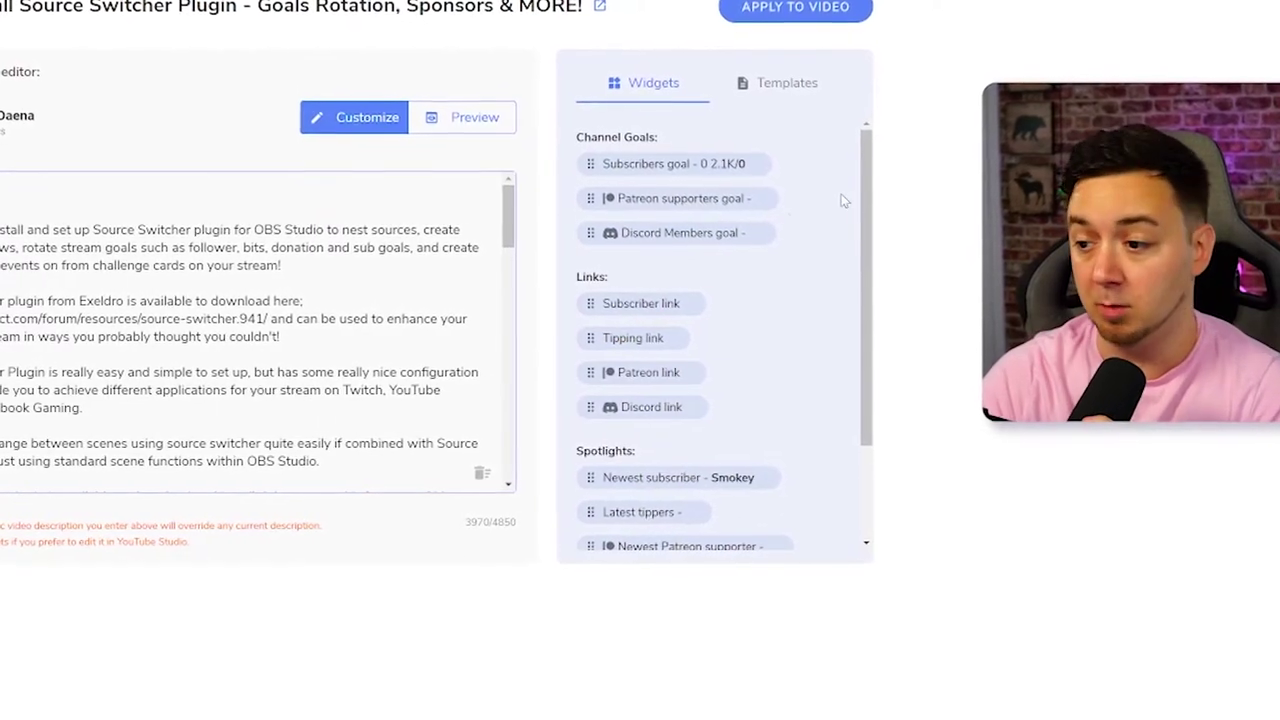
scroll(844, 200, "down", 2)
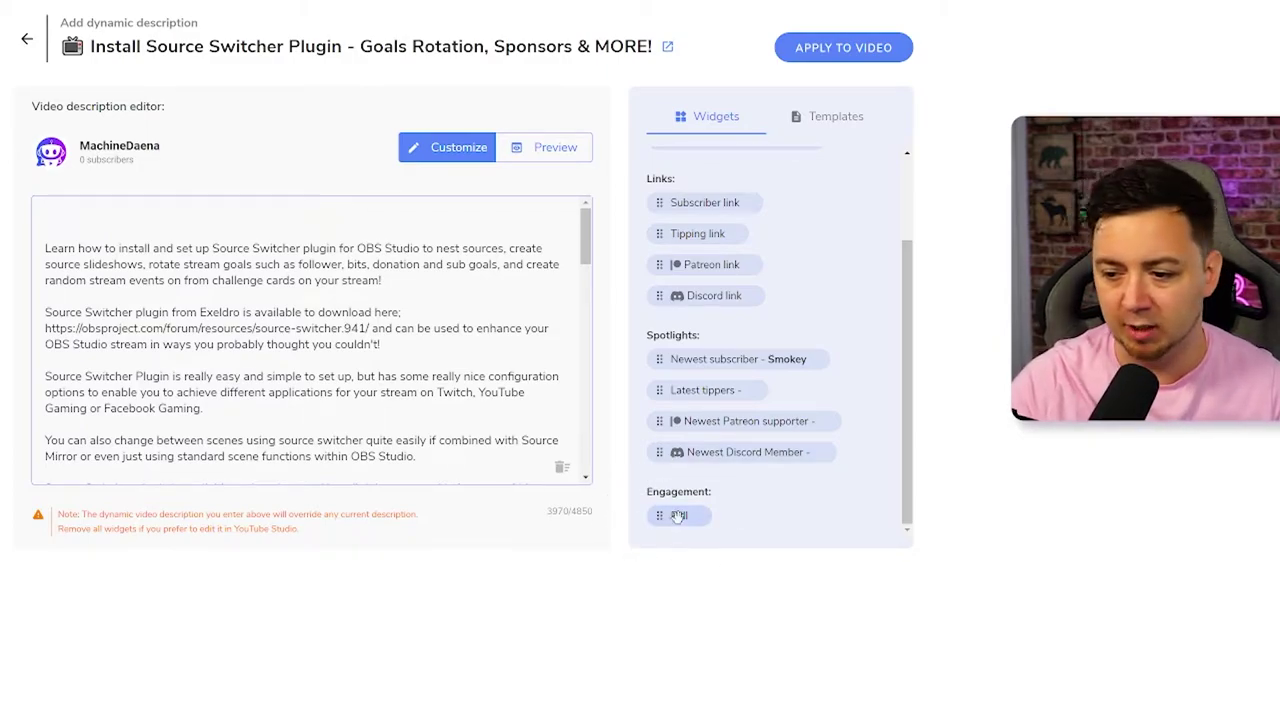
- Add a poll 'Are you a legend?' with answers Yes, Yes and WUT? atop the description
left_click_drag(678, 515, 88, 215)
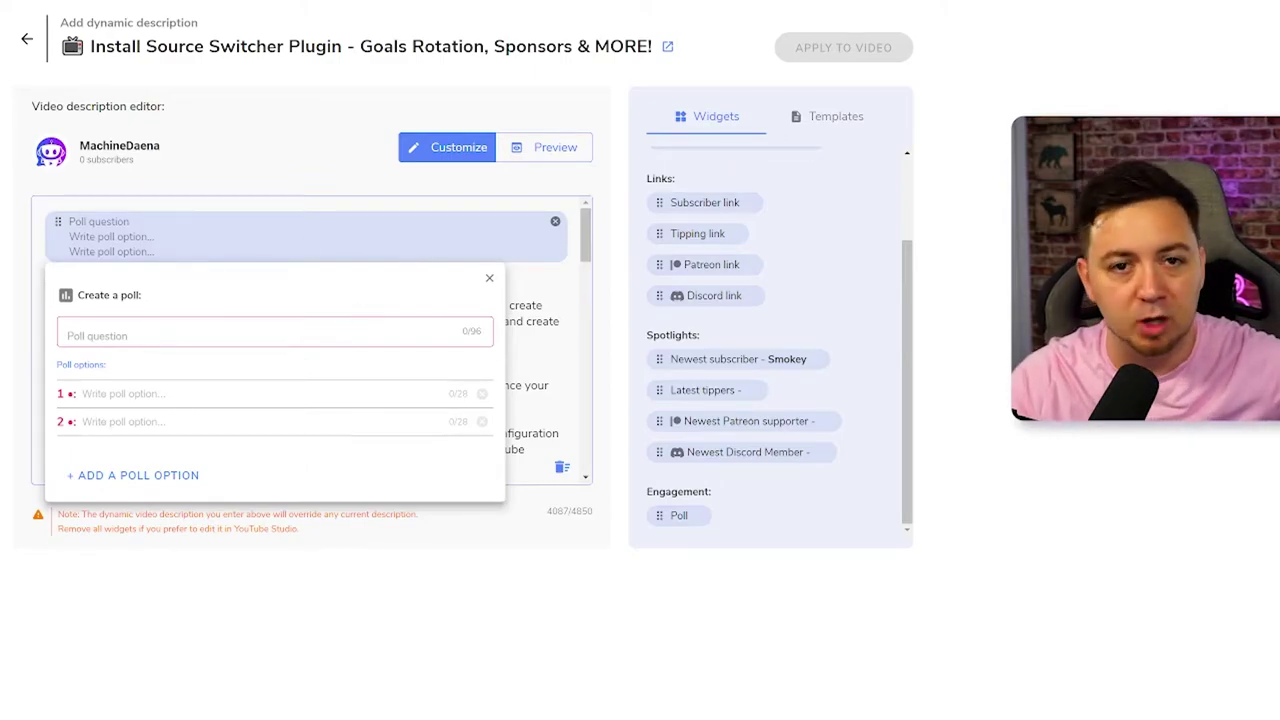
type("Are you a lege")
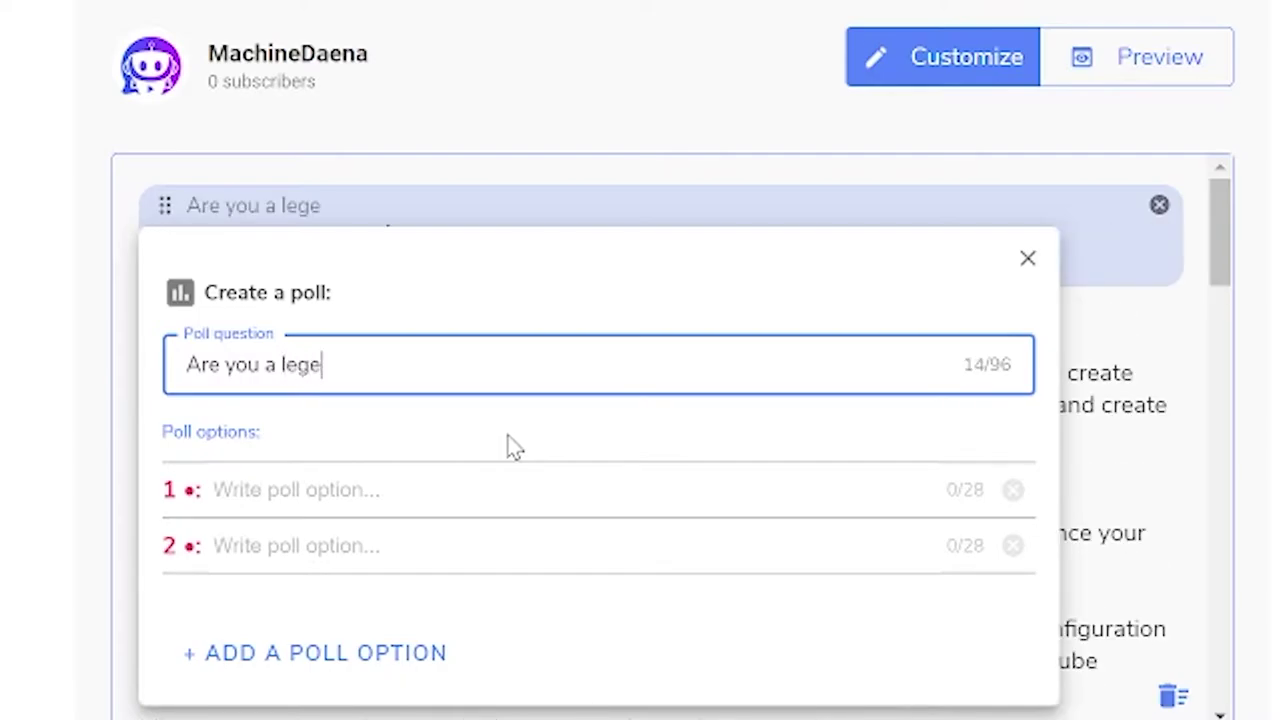
type("nd?")
key("Tab")
type("Yes")
key("Tab")
type("Yes")
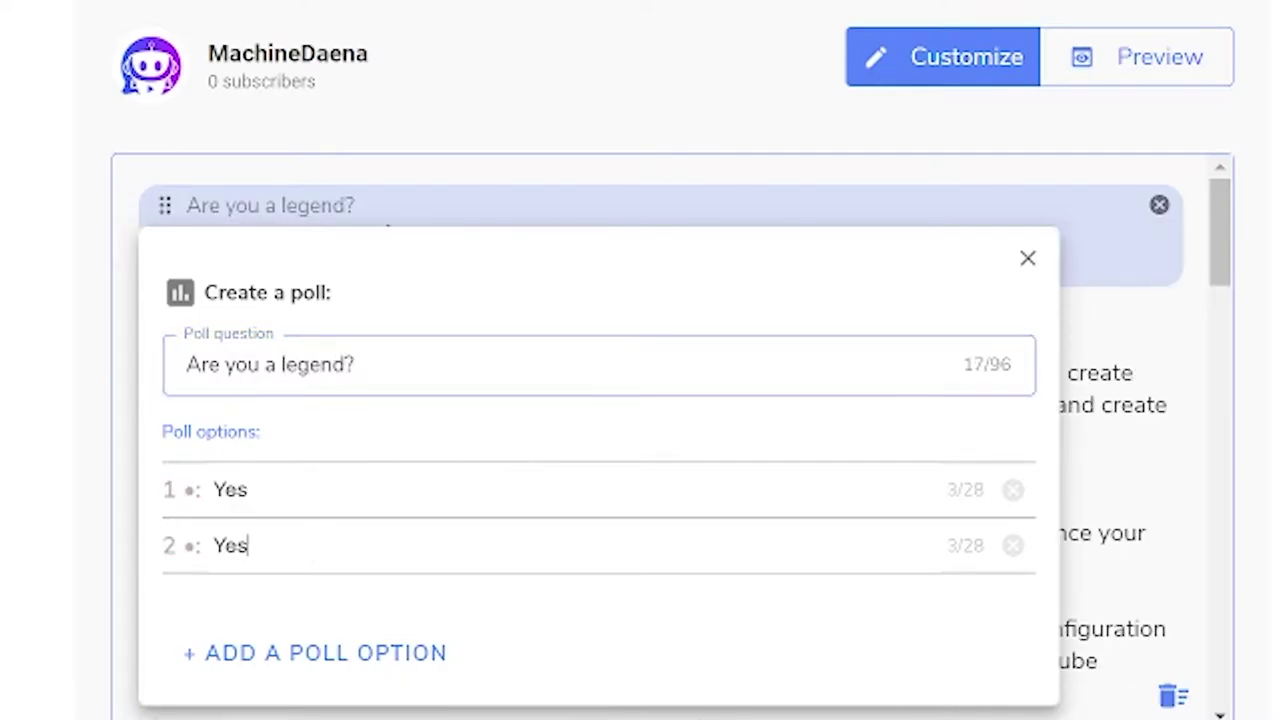
key("Return")
type("WUT?")
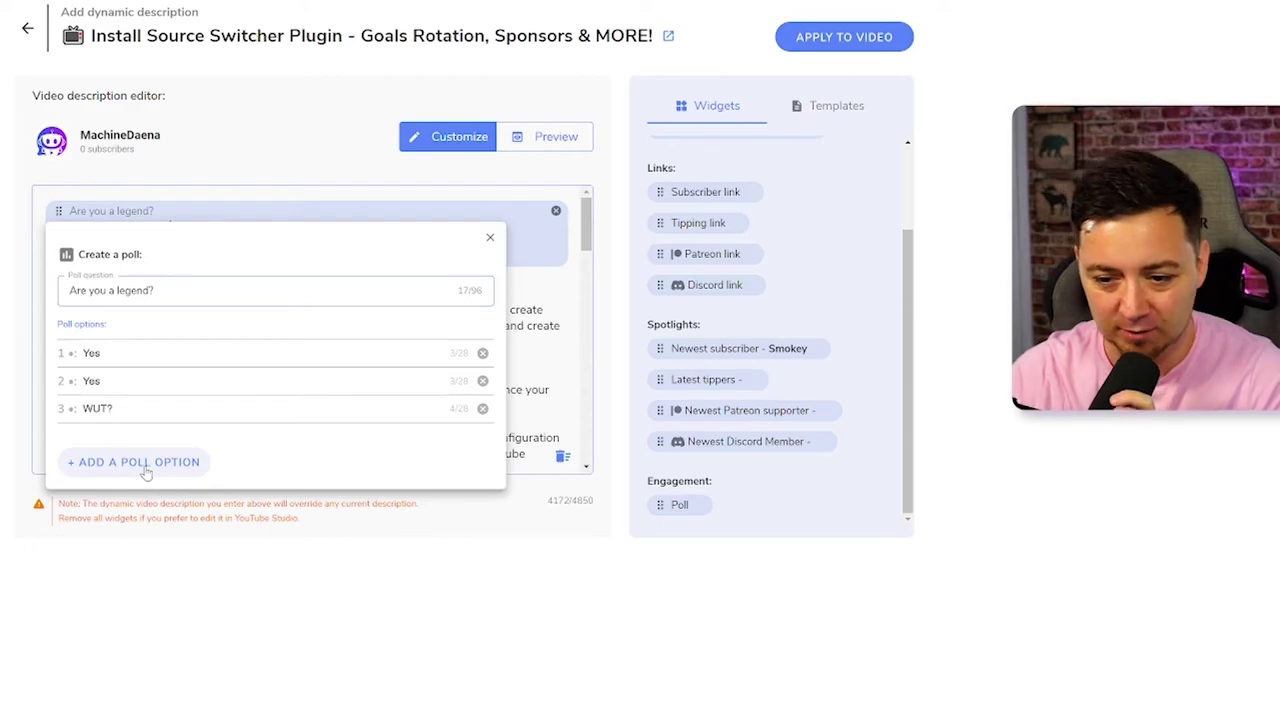
left_click(490, 237)
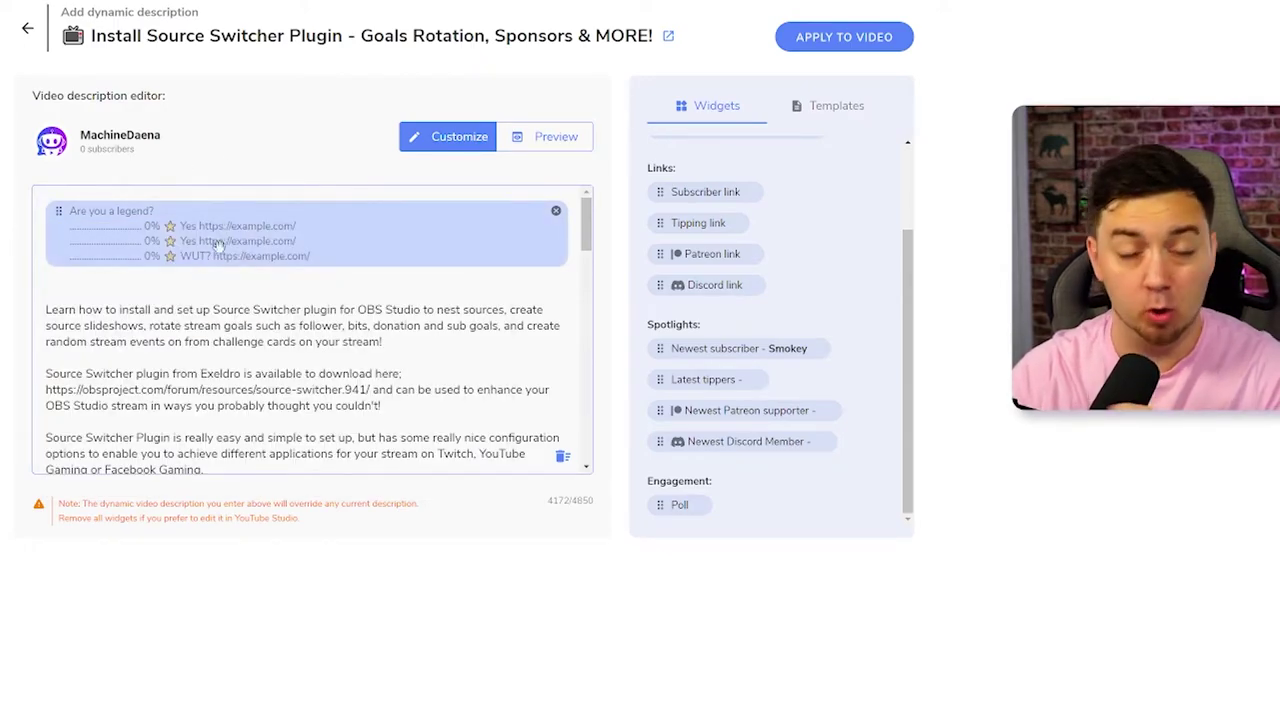
- Review the rendered preview showing the poll answers at 0% and the subscriber count
left_click(562, 140)
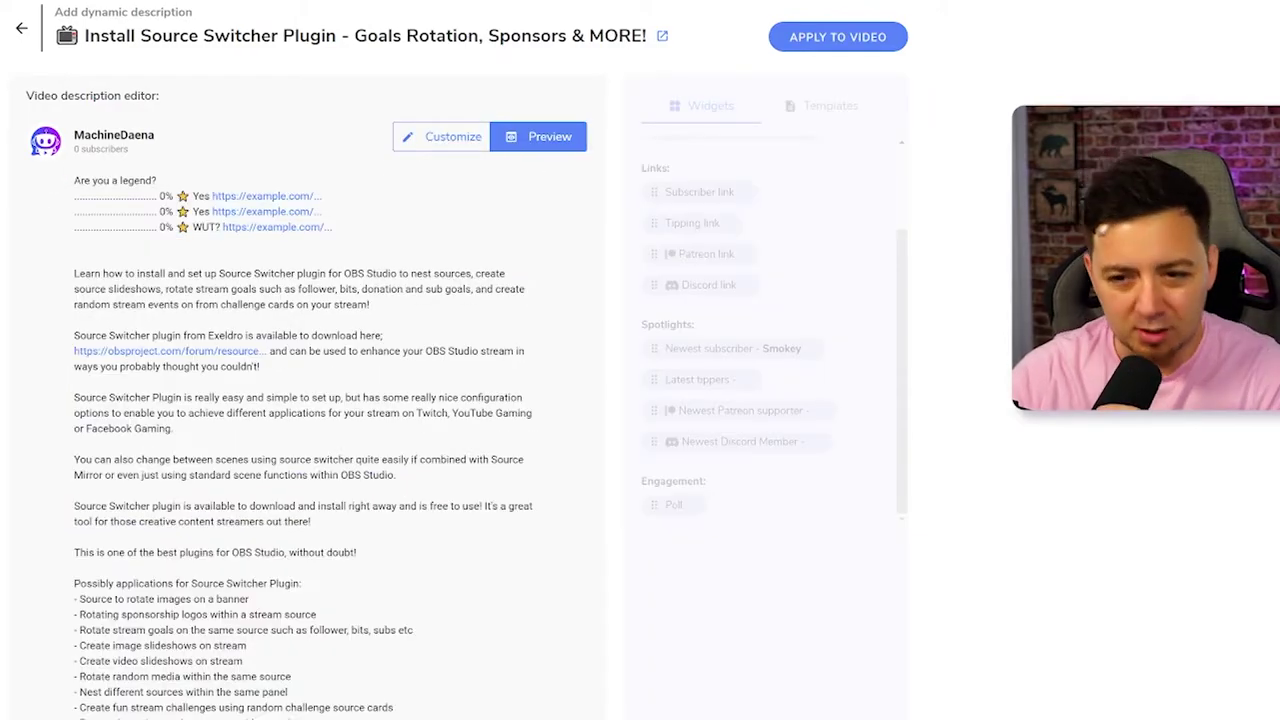
left_click_drag(142, 149, 74, 130)
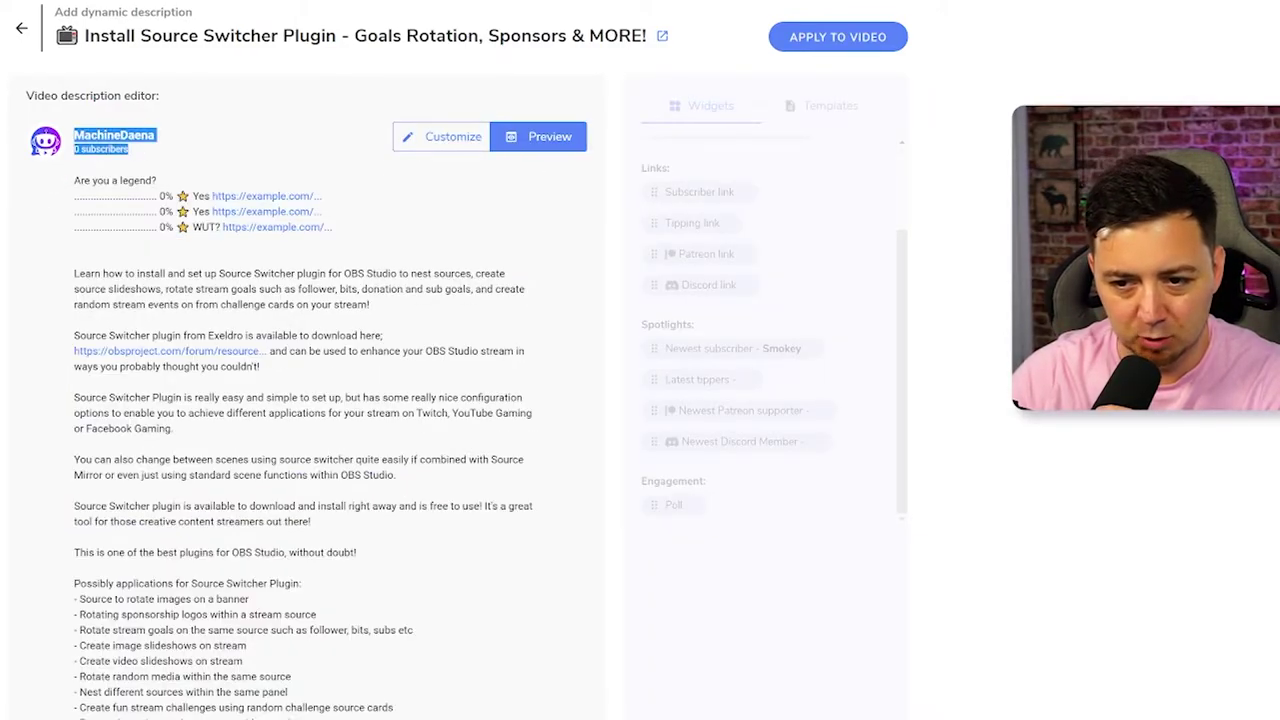
left_click_drag(134, 149, 73, 149)
left_click(345, 446)
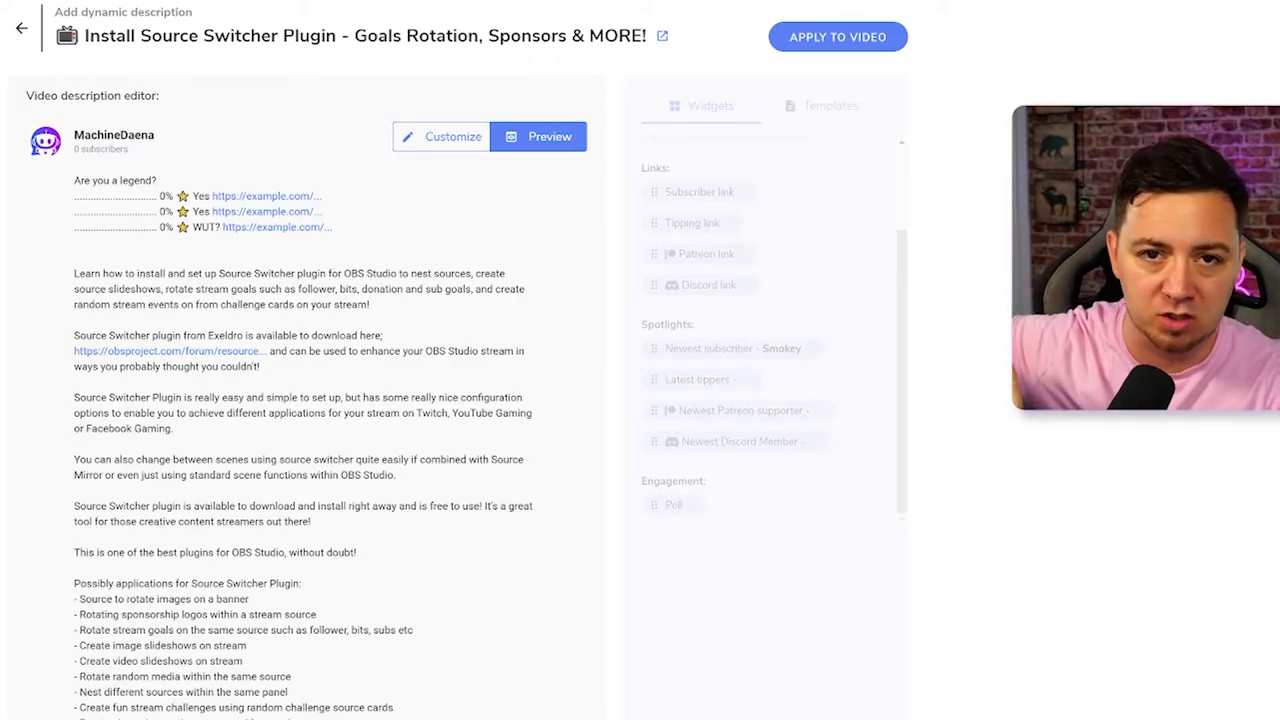
- Return from the preview to editing the description
left_click(441, 136)
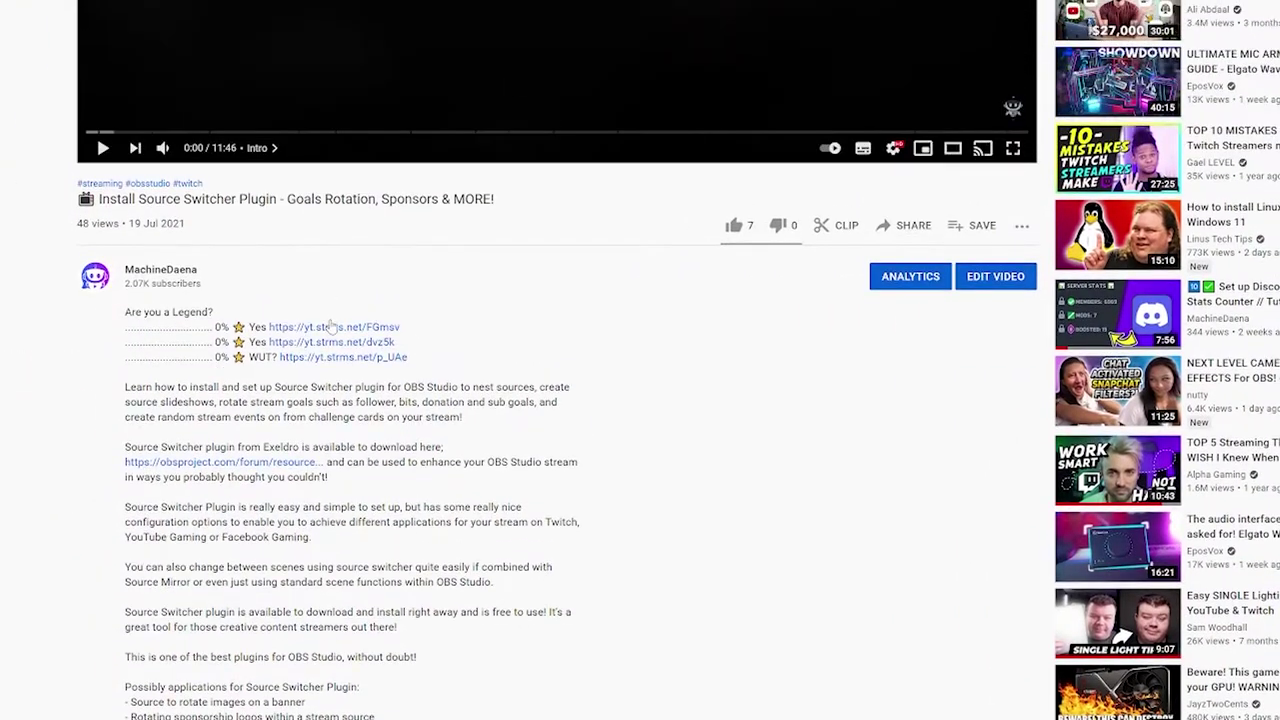
- Vote Yes through the description poll, then reload to confirm only one vote is allowed
left_click(330, 326)
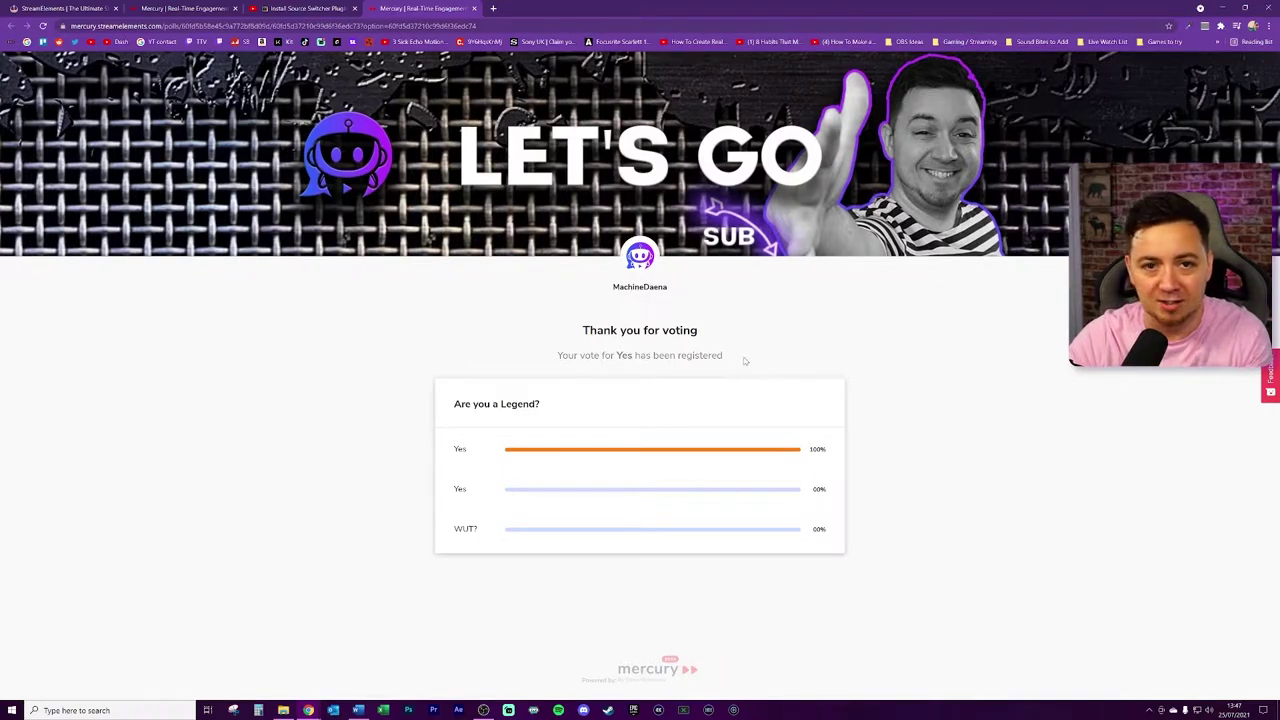
key("F5")
triple_click(766, 337)
left_click(768, 338)
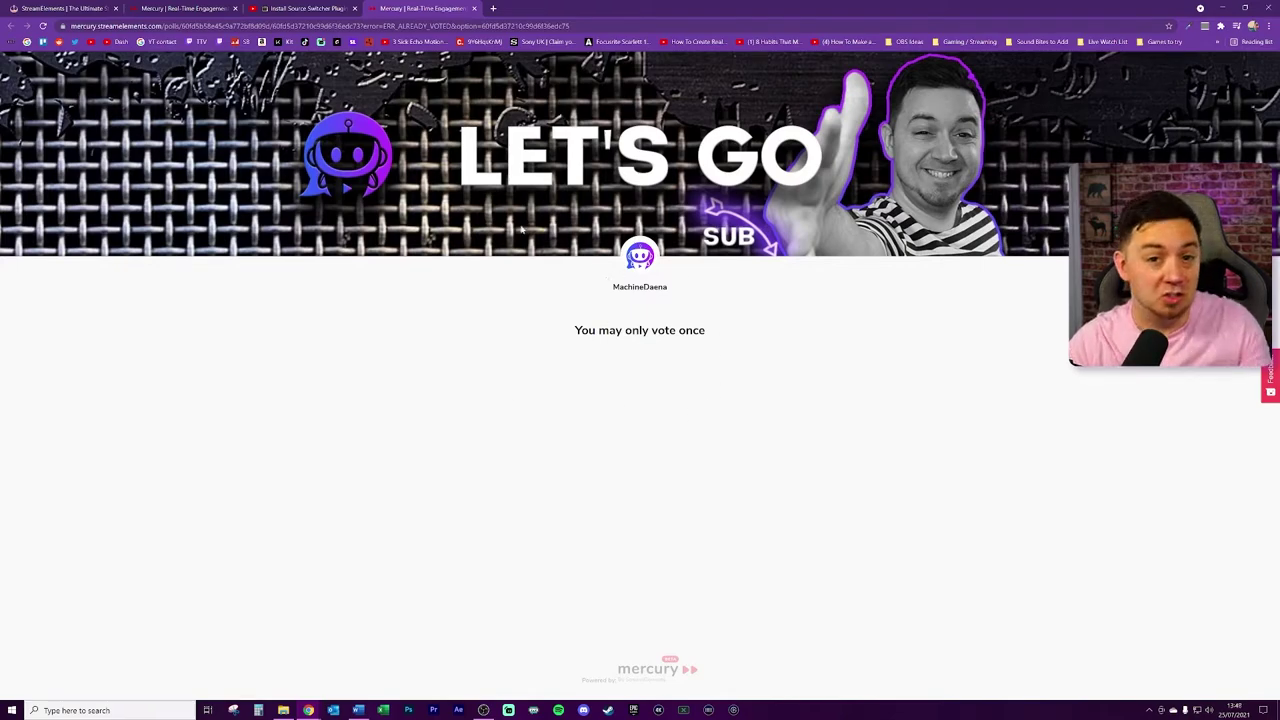
- Close both poll tabs and create a blank template named New Template (1) from My Templates
left_click(474, 9)
left_click(354, 8)
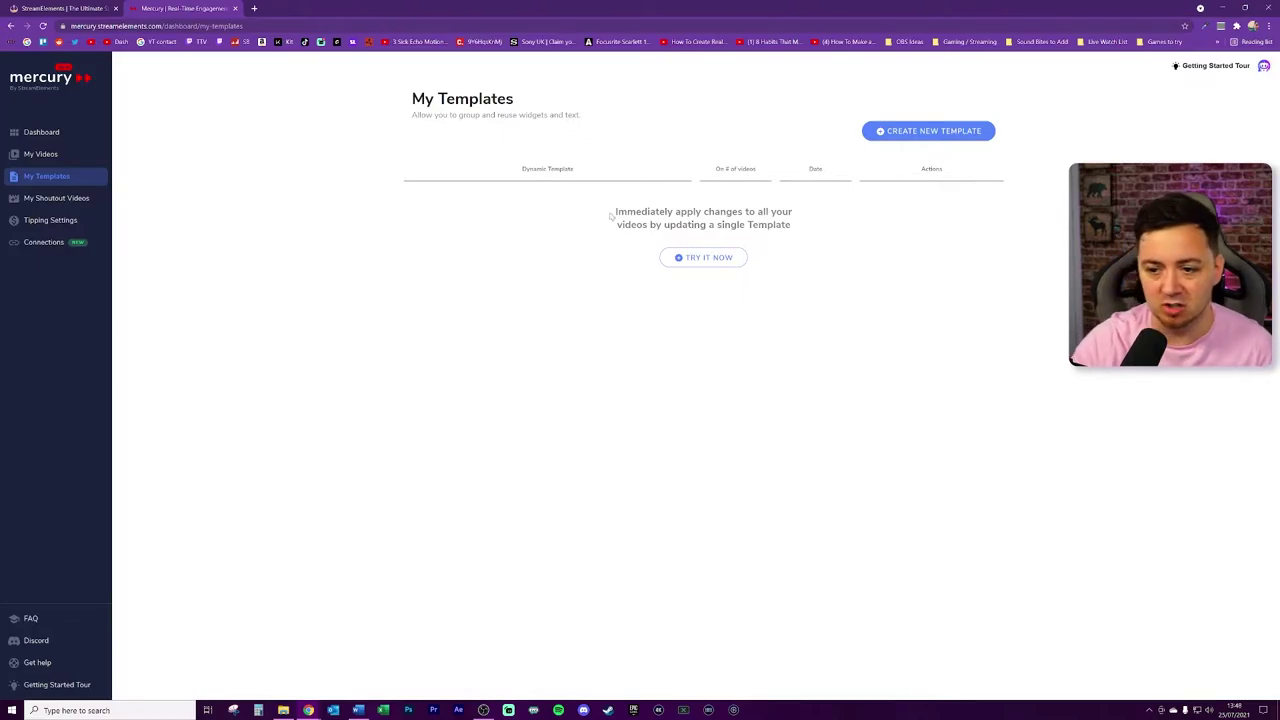
left_click_drag(614, 212, 720, 213)
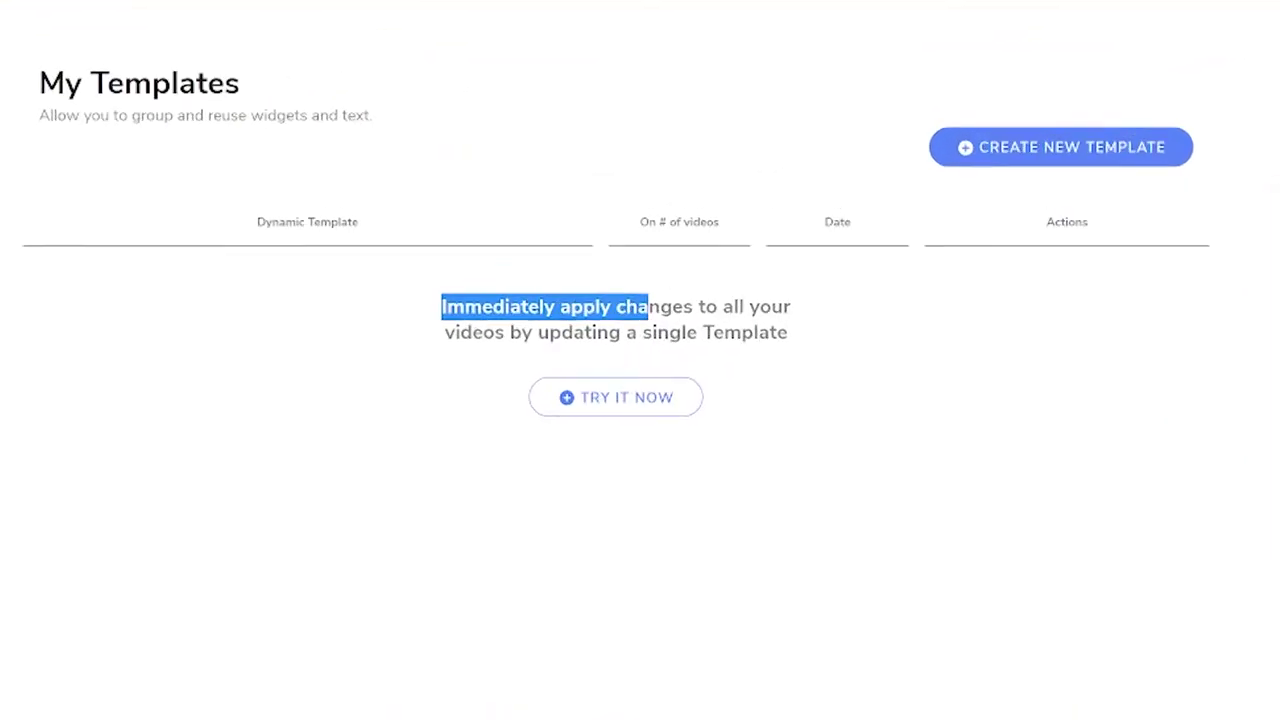
left_click_drag(648, 310, 794, 331)
left_click(809, 366)
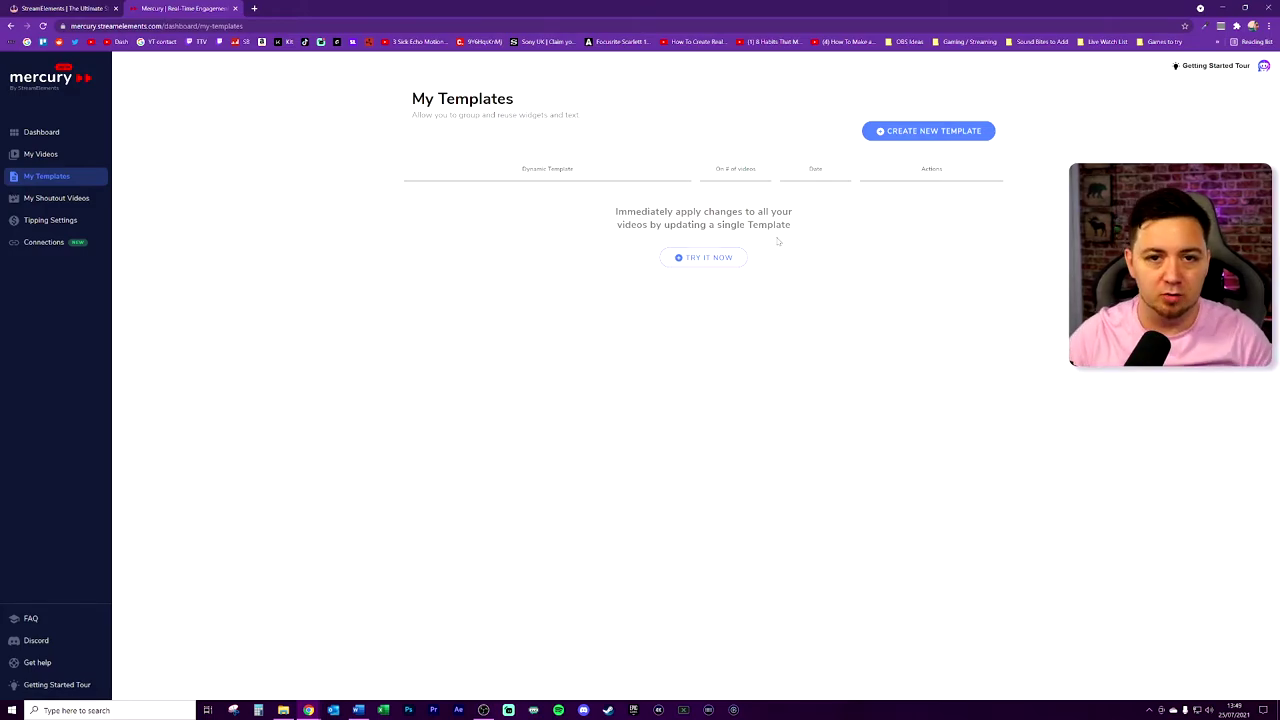
left_click(928, 131)
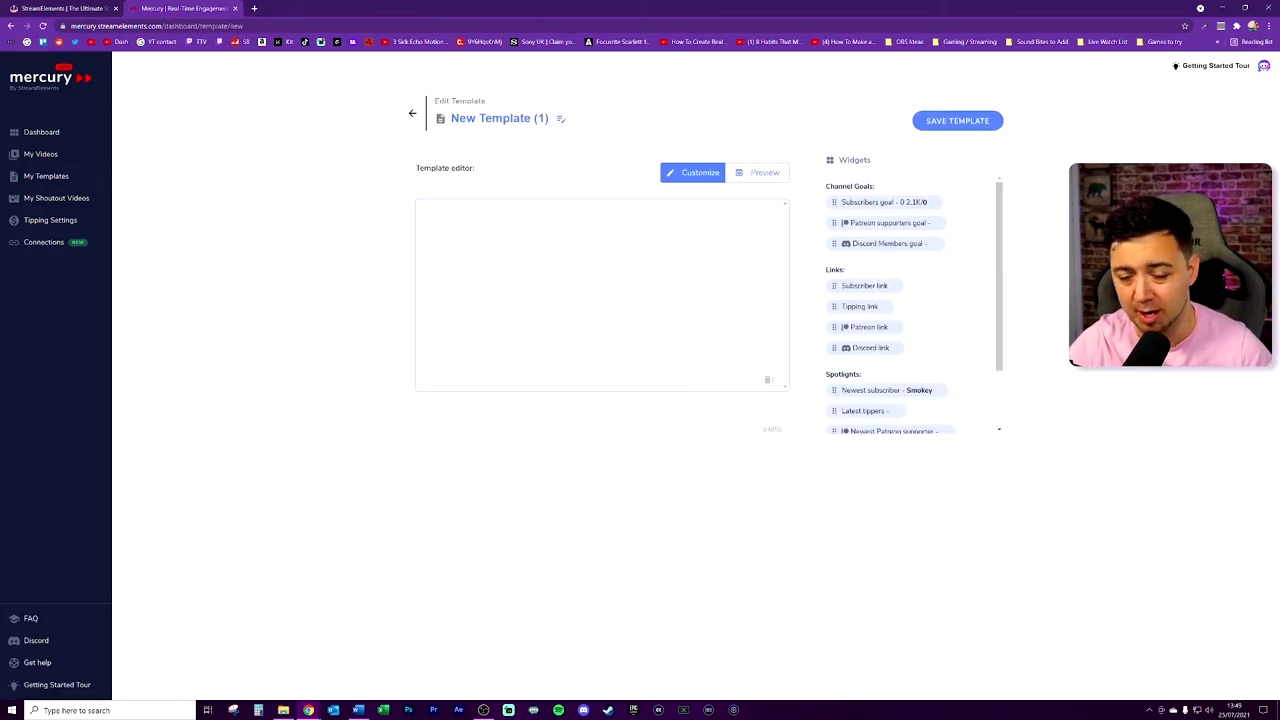
- Add the Subscribers goal widget with a 5000 channel goal, showing 41% at 2.07K/5K
left_click_drag(884, 202, 490, 228)
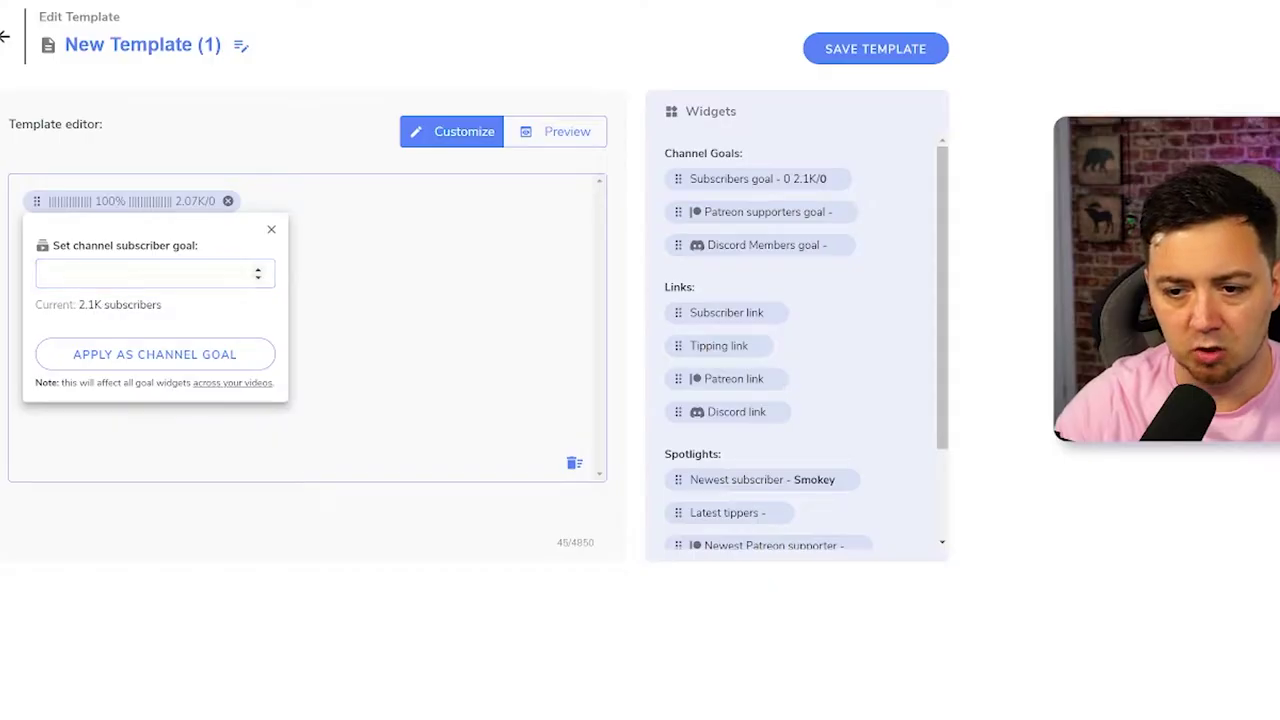
left_click(500, 262)
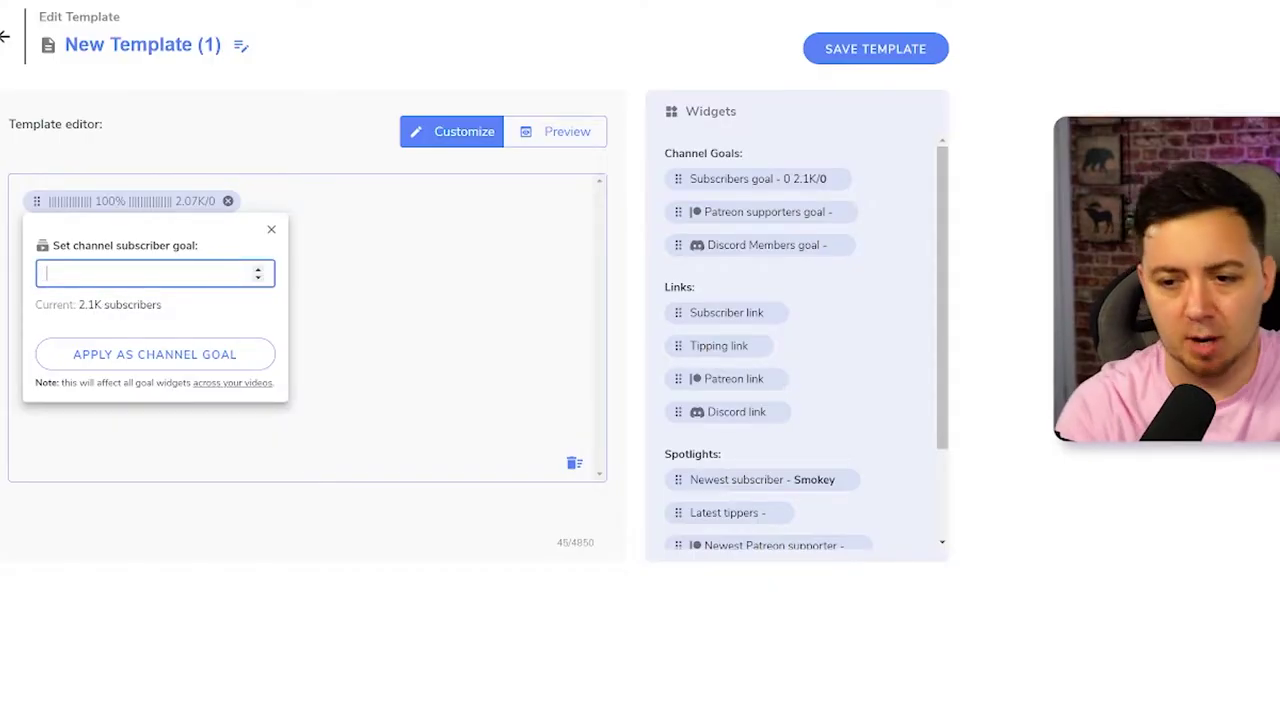
type("5000")
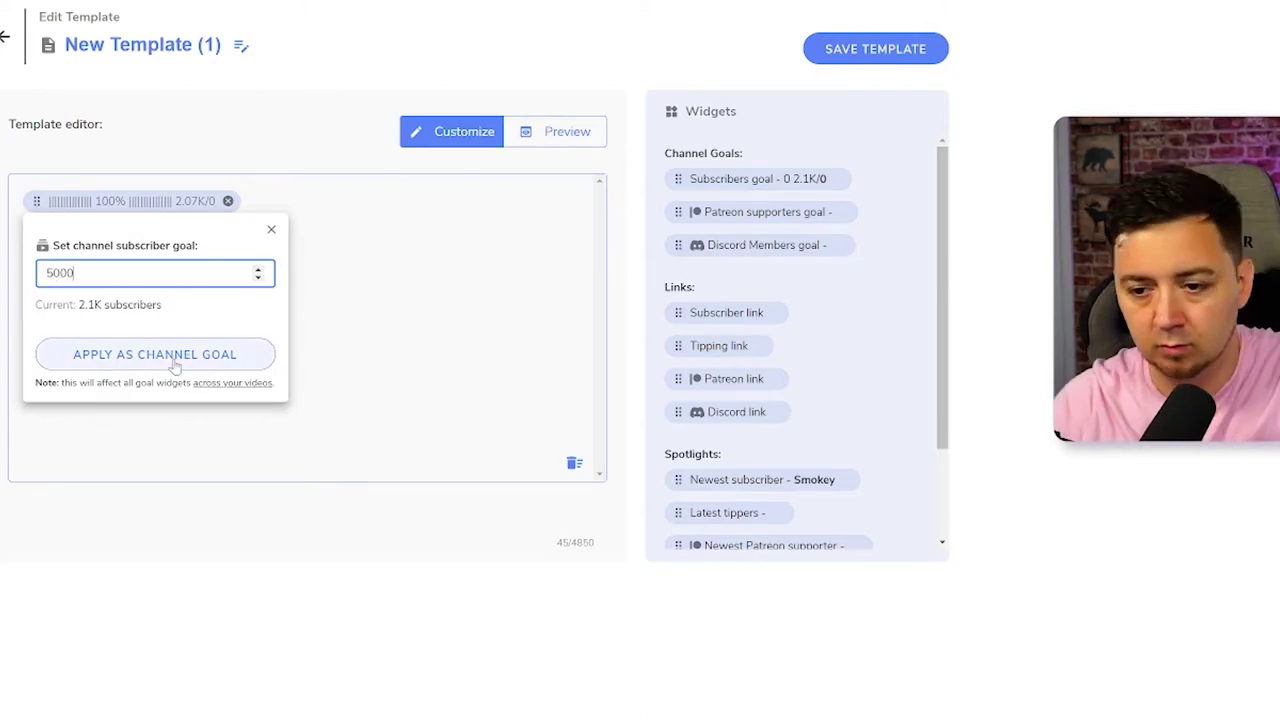
left_click(175, 356)
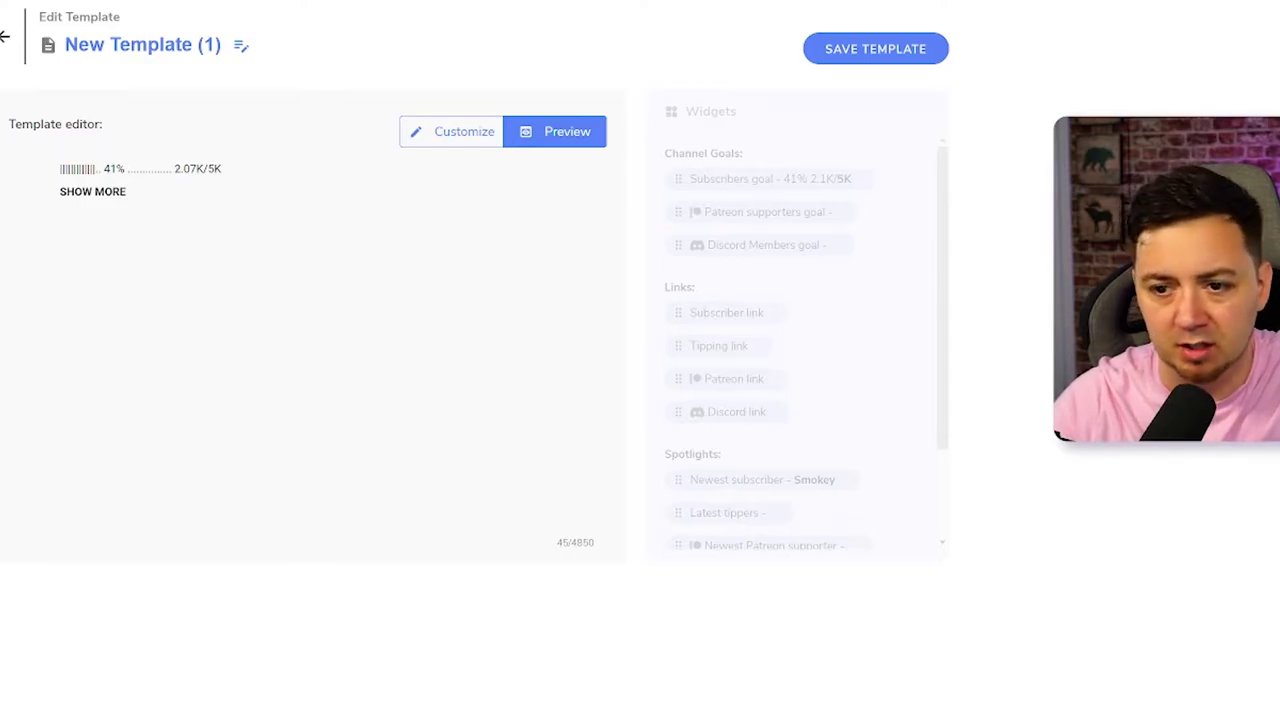
left_click(428, 140)
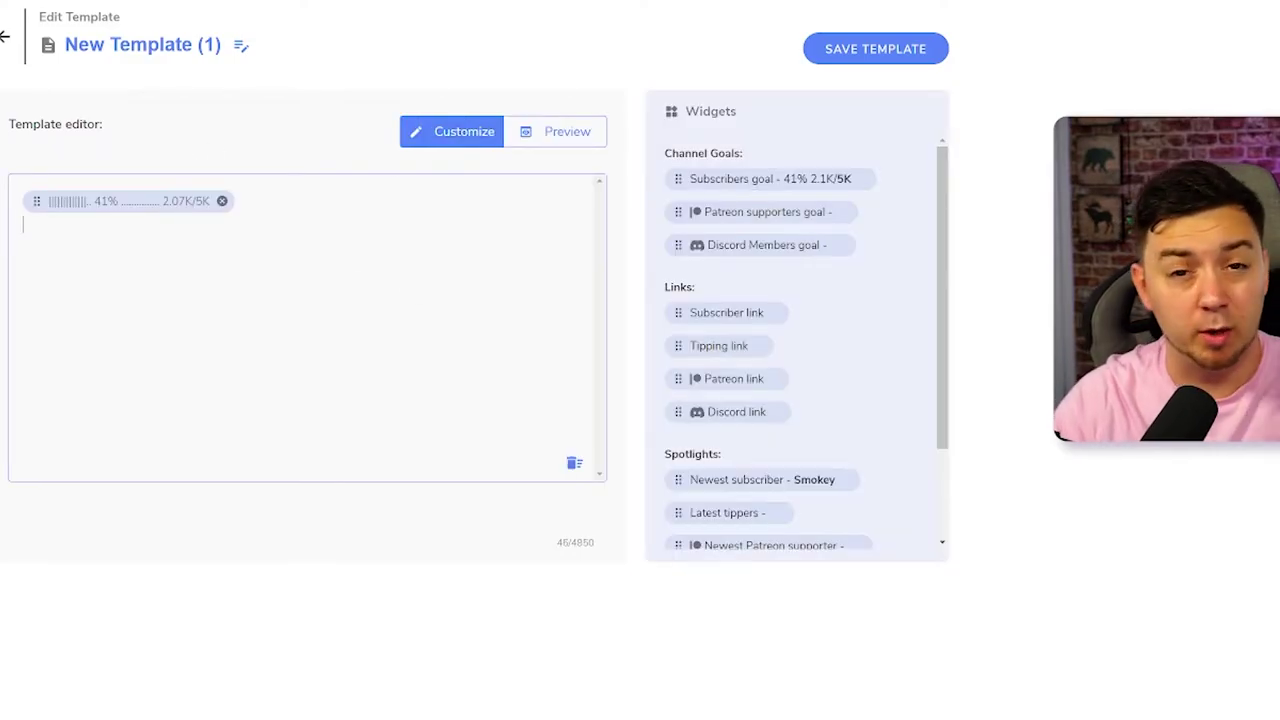
- Add the newest-subscriber spotlight widget below the goal and preview it
left_click_drag(800, 478, 65, 233)
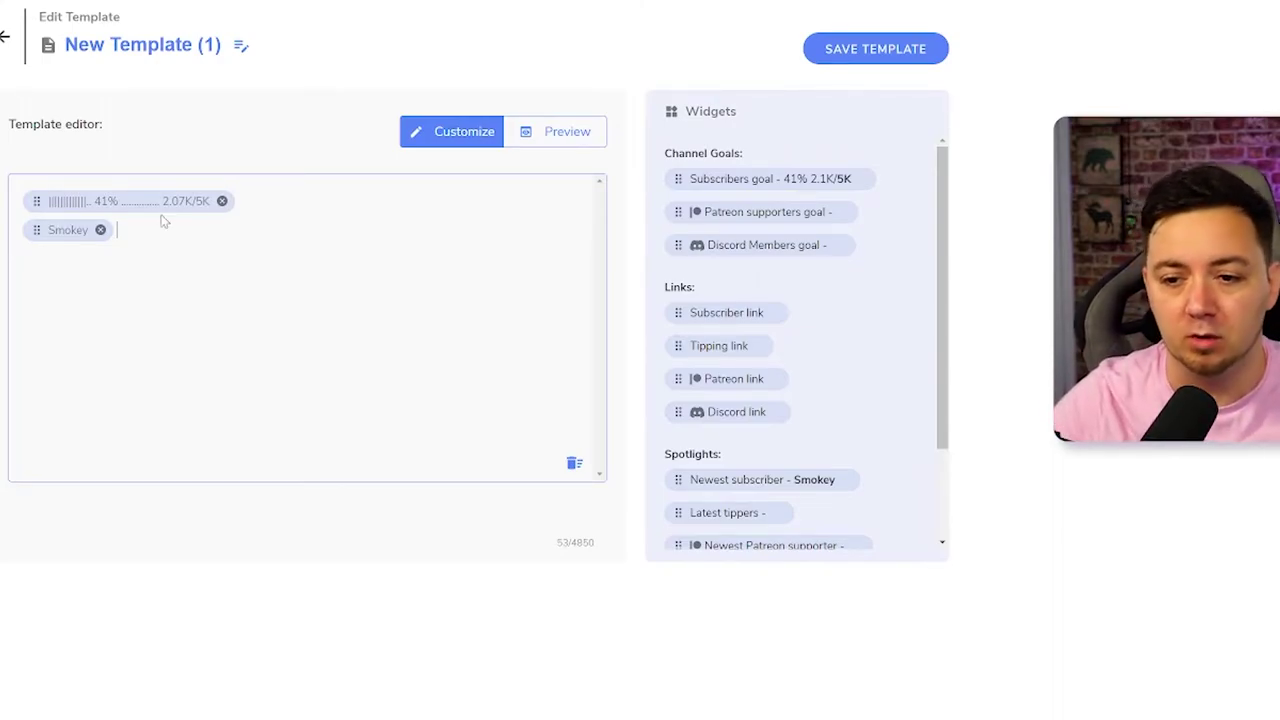
left_click(555, 131)
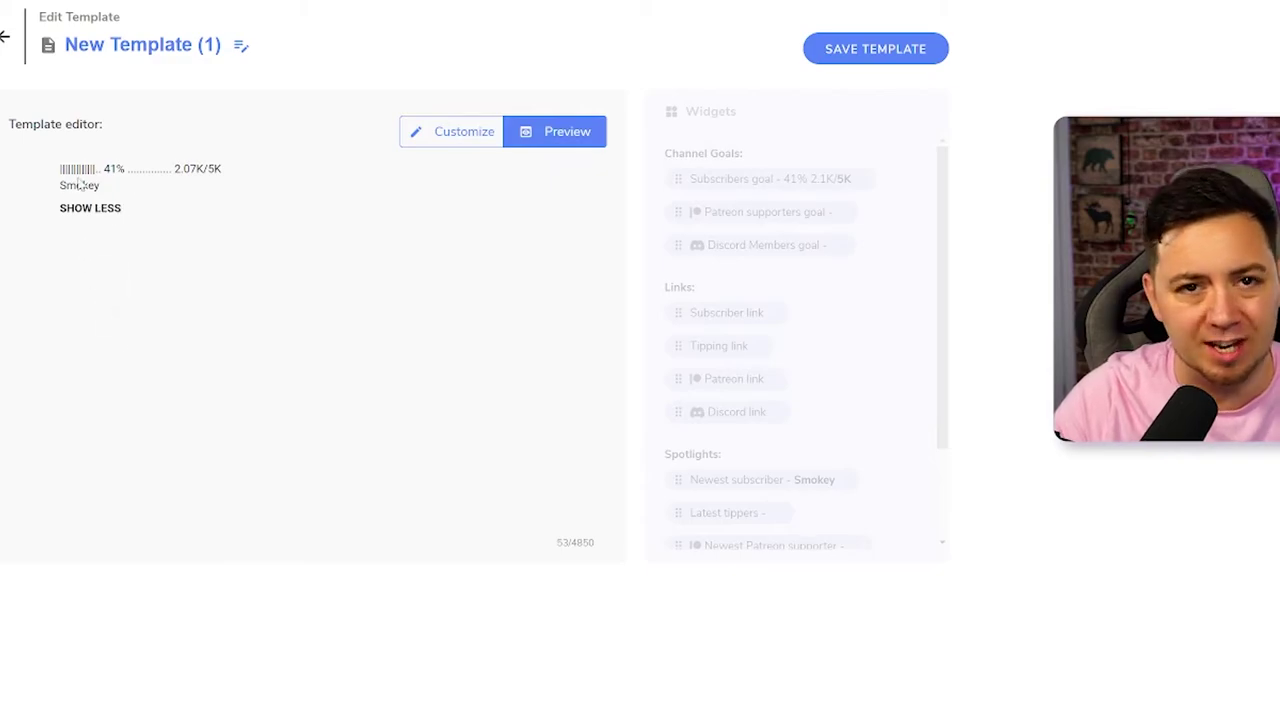
left_click(460, 131)
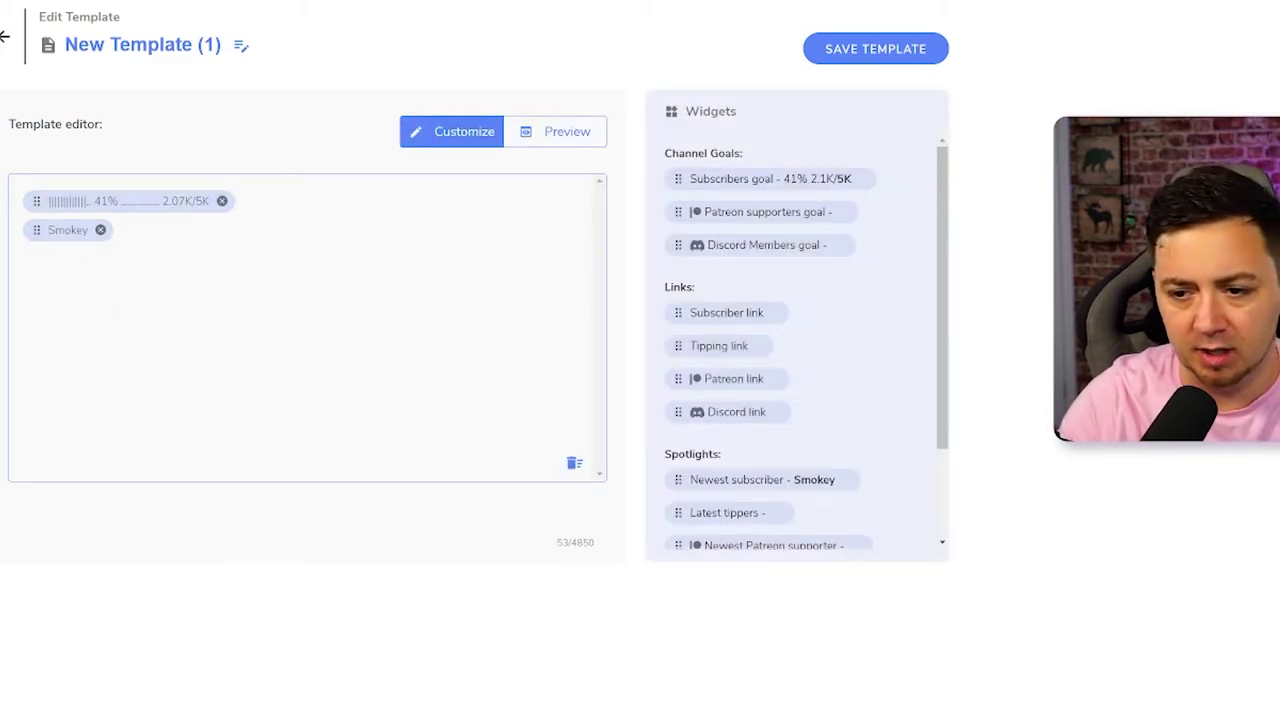
- Label the line 'Latest YT Subscriber:', check the expanded preview, and type 'star' to find a star emoji
type("Latest YT Subscriber:")
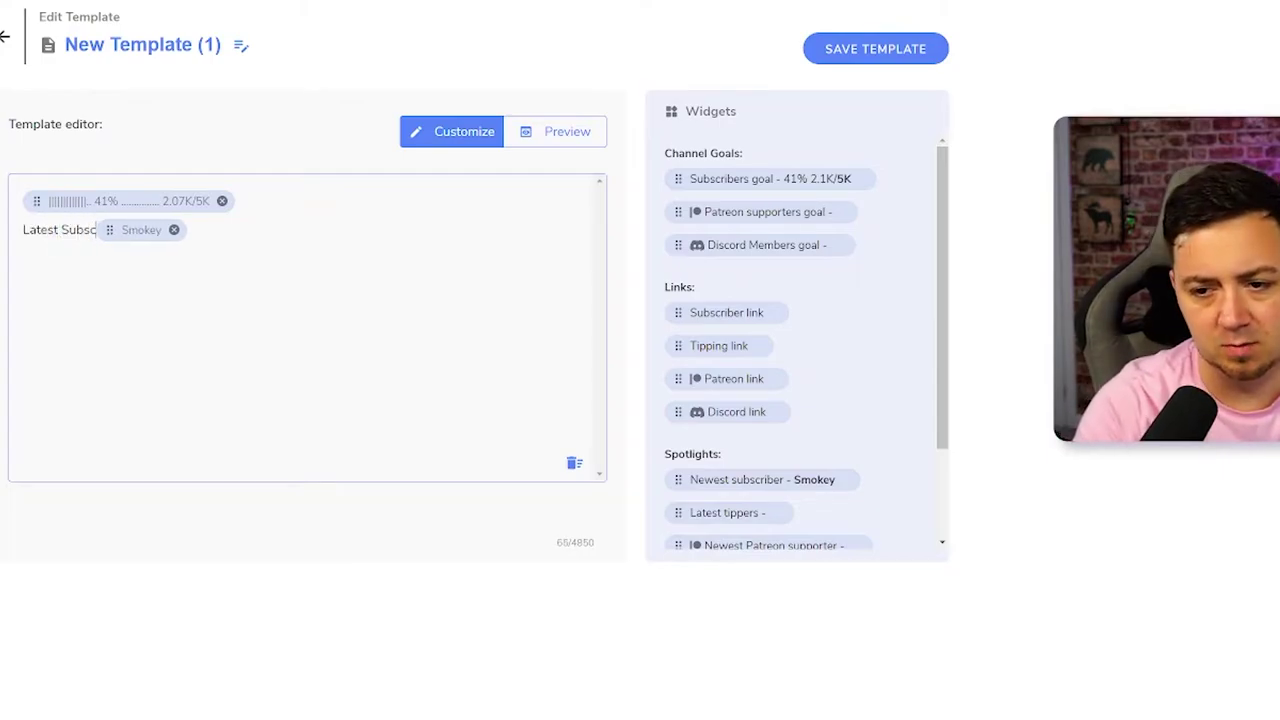
left_click(566, 134)
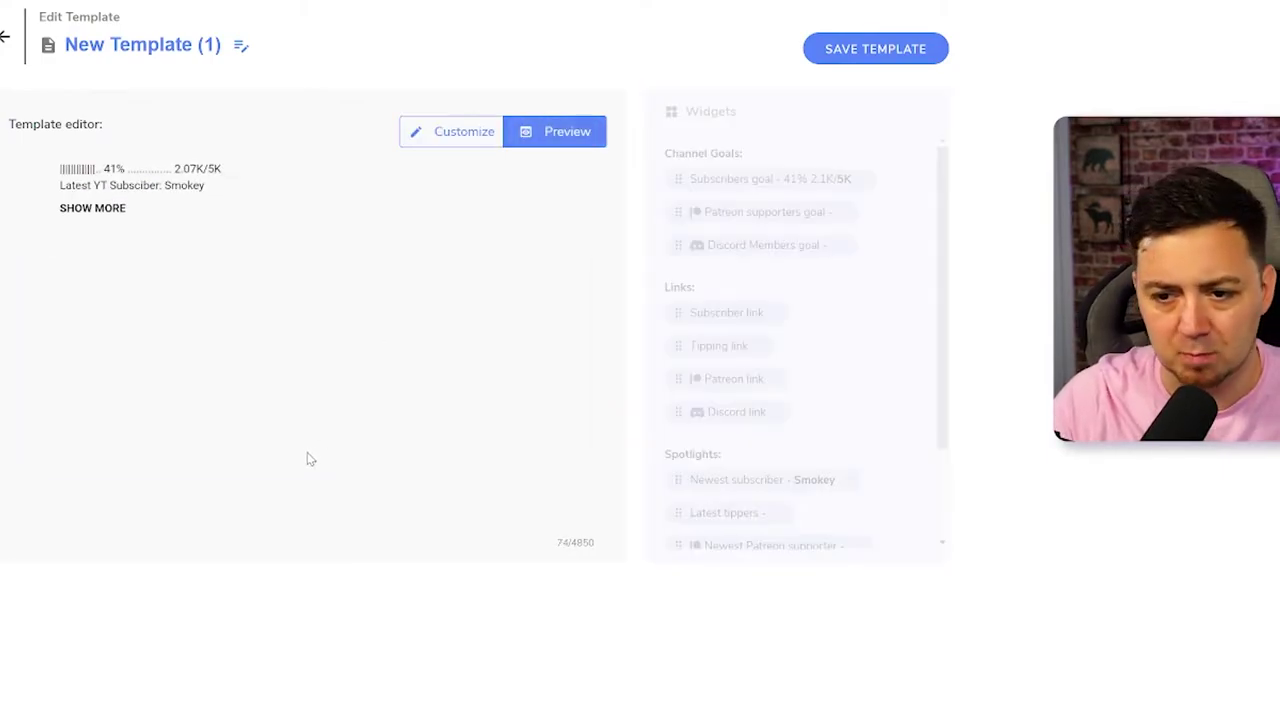
left_click(124, 212)
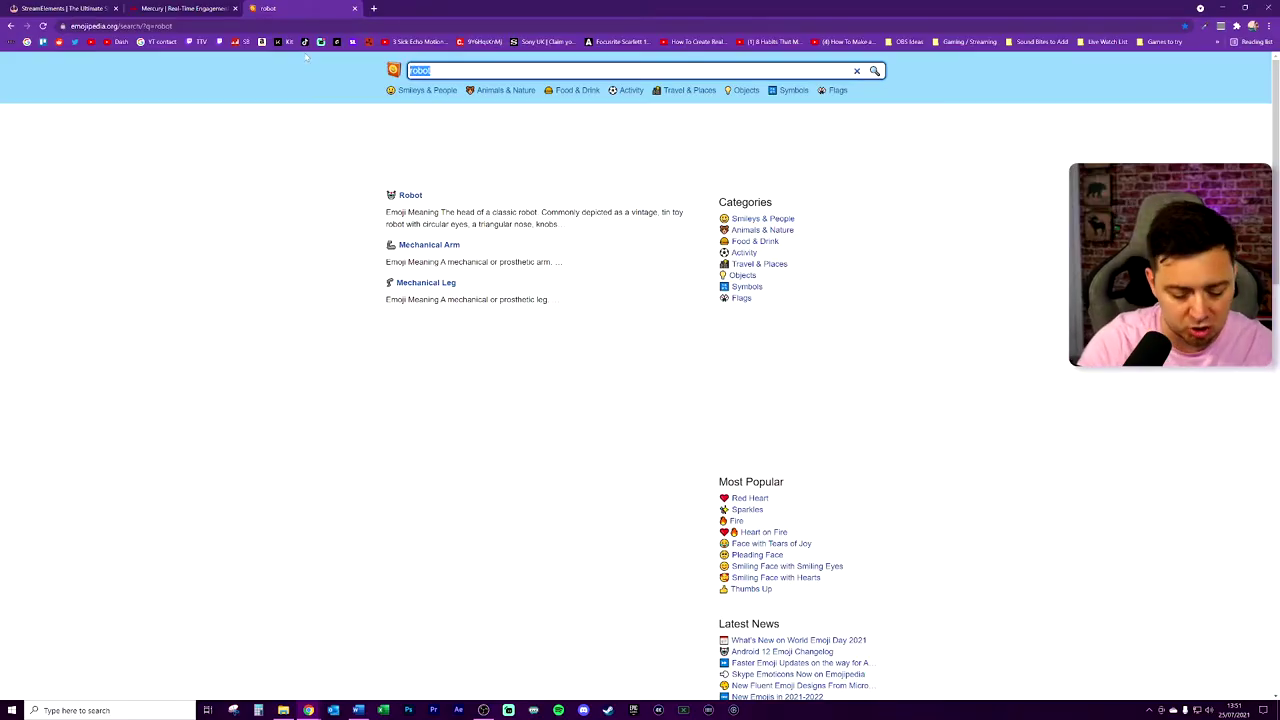
type("star")
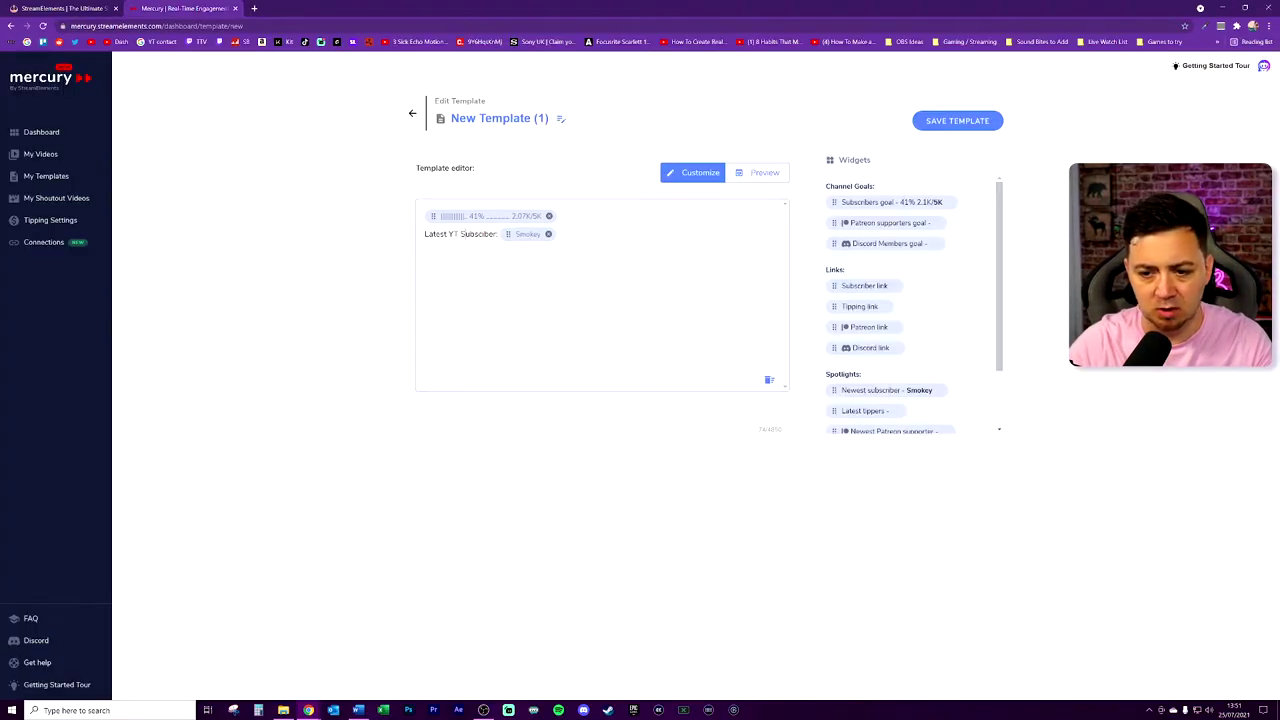
- Paste a star emoji before 'Subscriber' and preview the result
type("⭐")
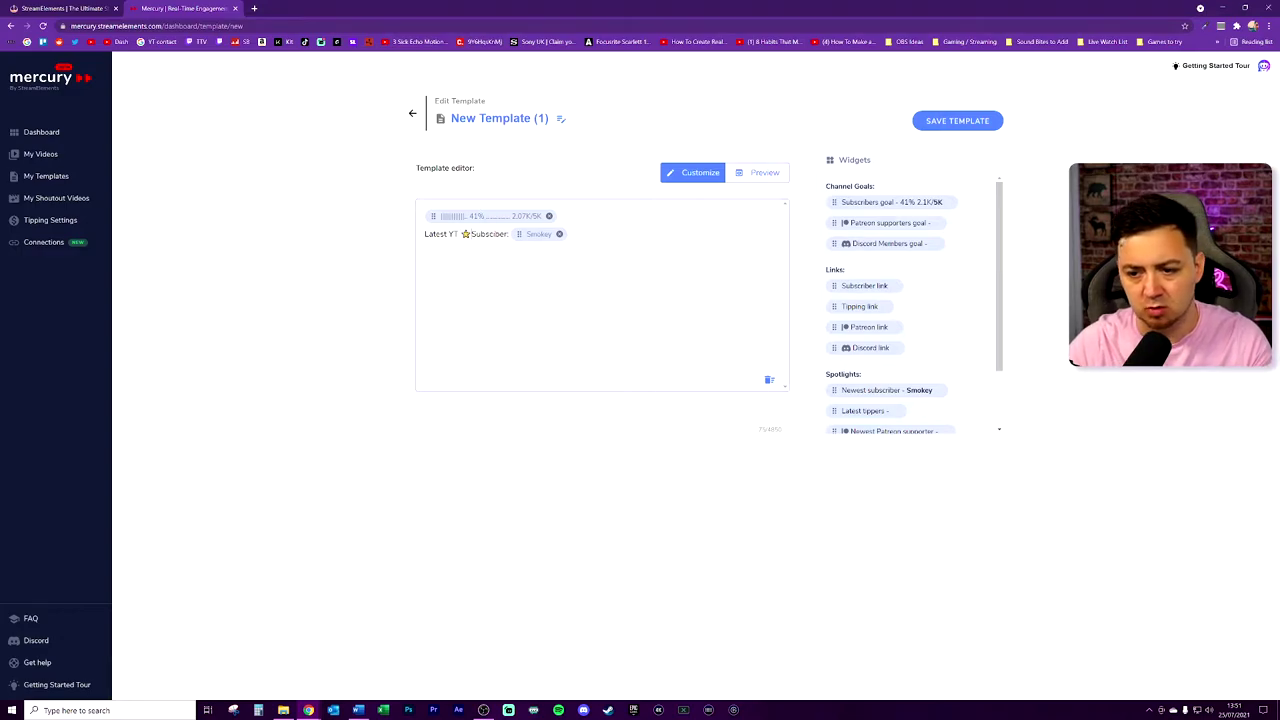
left_click(757, 172)
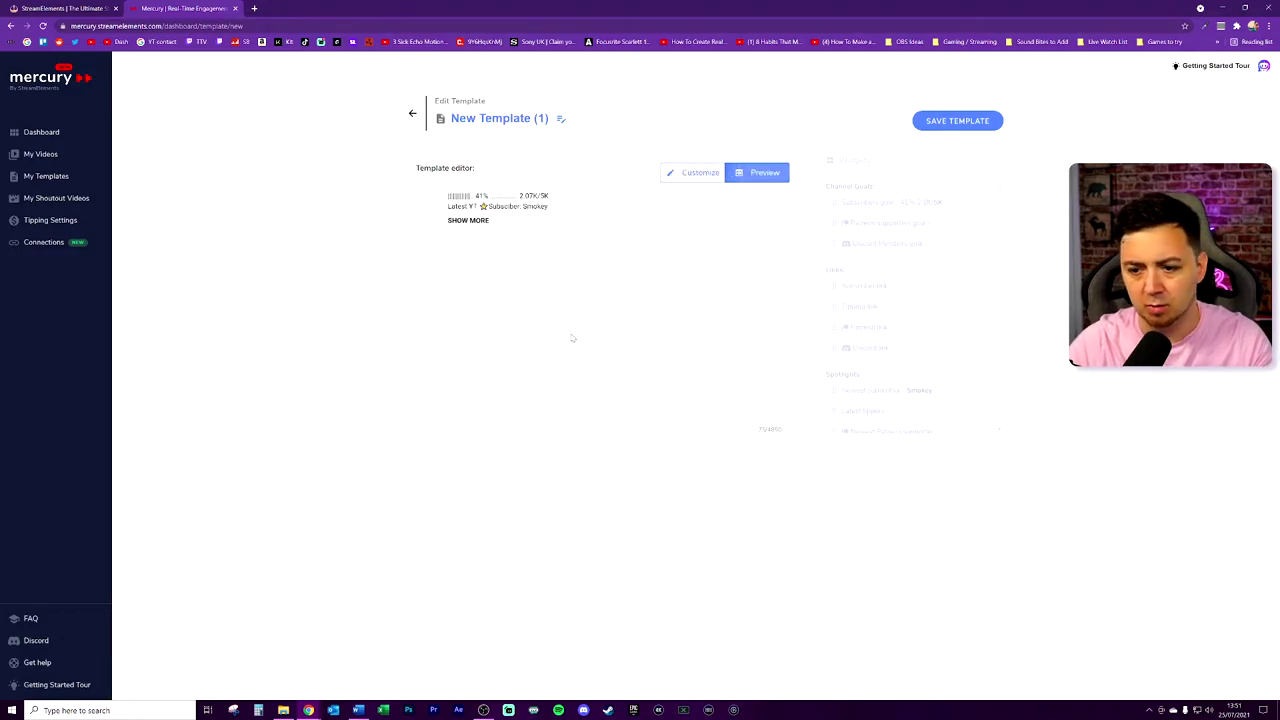
left_click(701, 172)
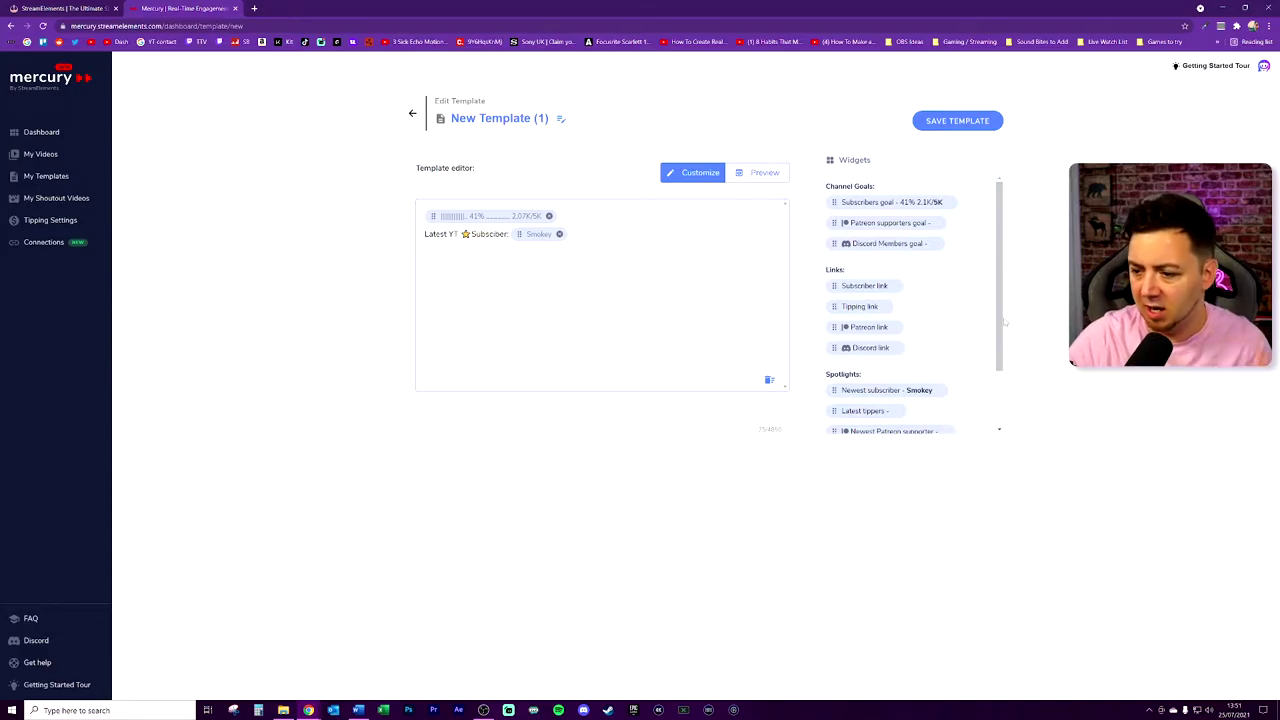
scroll(1003, 318, "down", 1)
scroll(866, 311, "up", 1)
- Add the tipping link widget on a new line after 'Support my YT by Tipping Here:'
left_click_drag(866, 308, 584, 262)
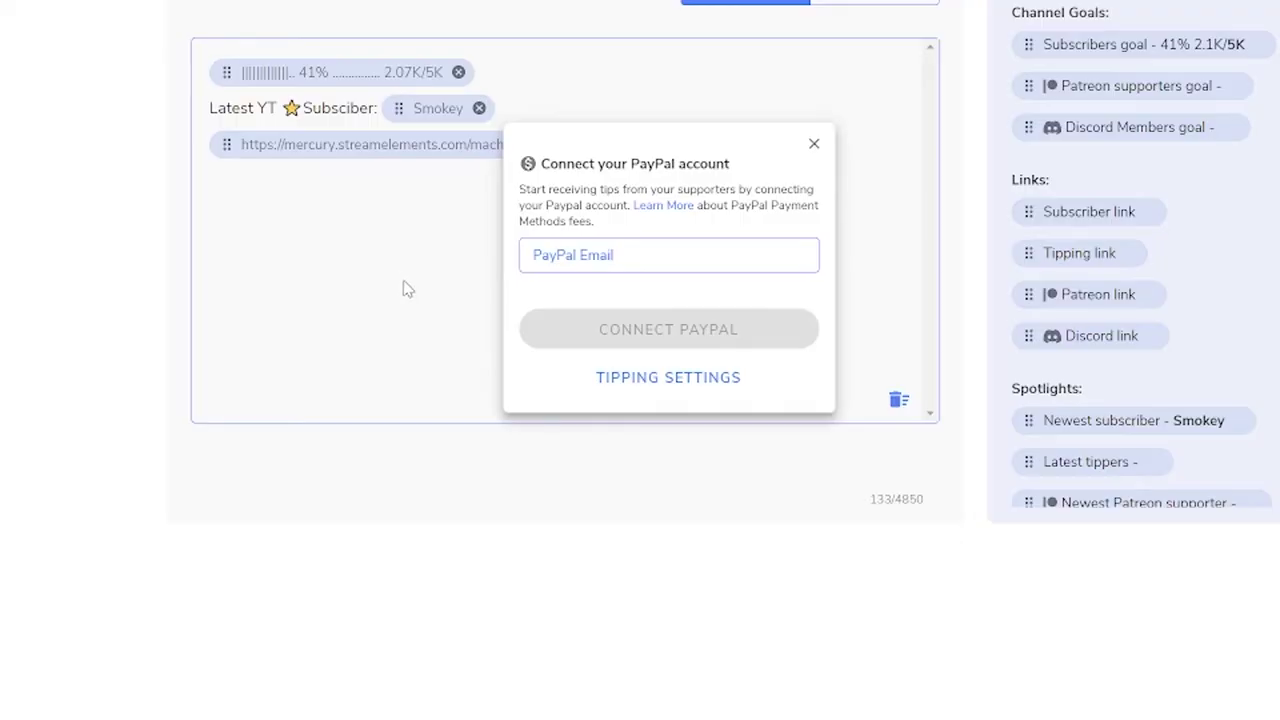
left_click(523, 322)
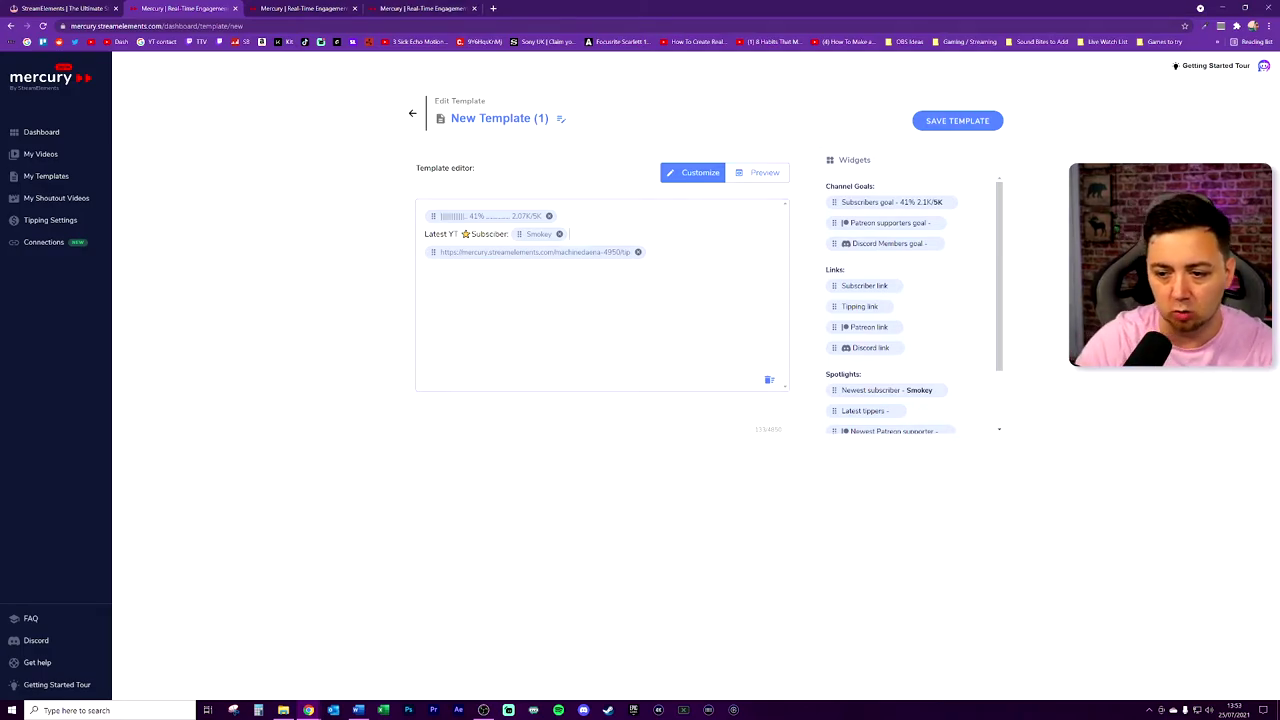
type("Support my YT by Ti")
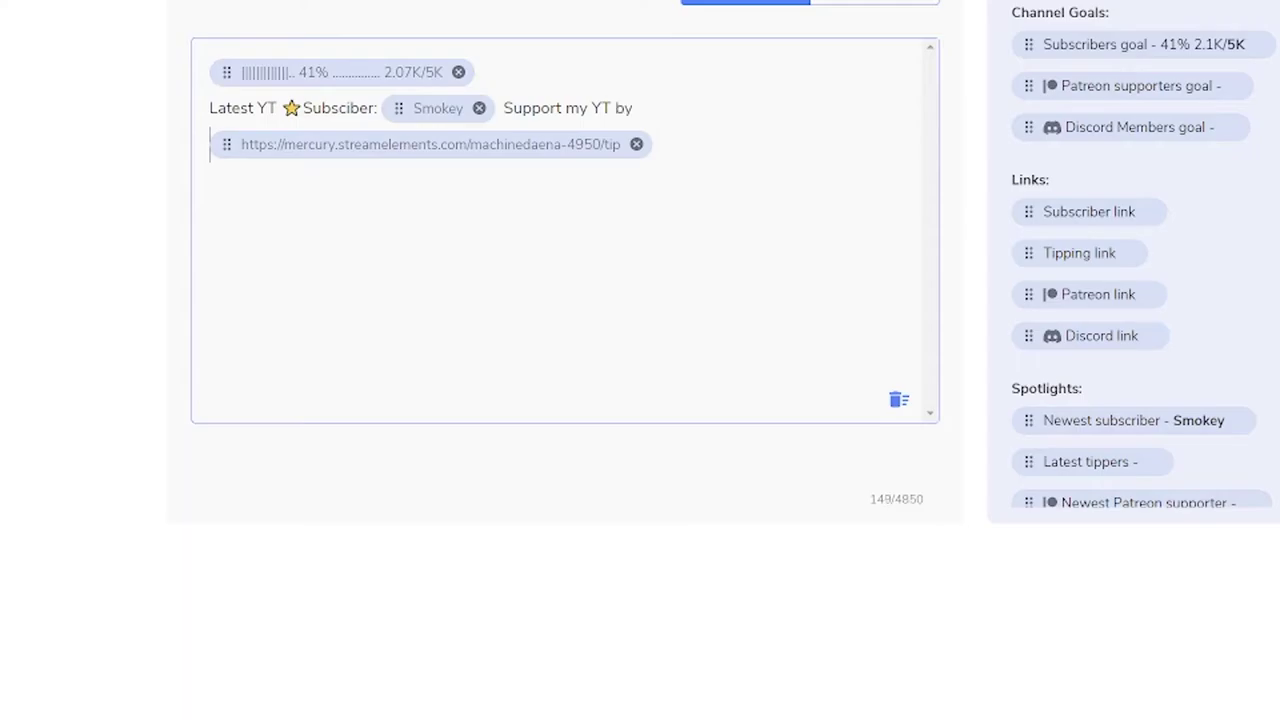
type("pping Here: https://mercury.streamelements.com/ma")
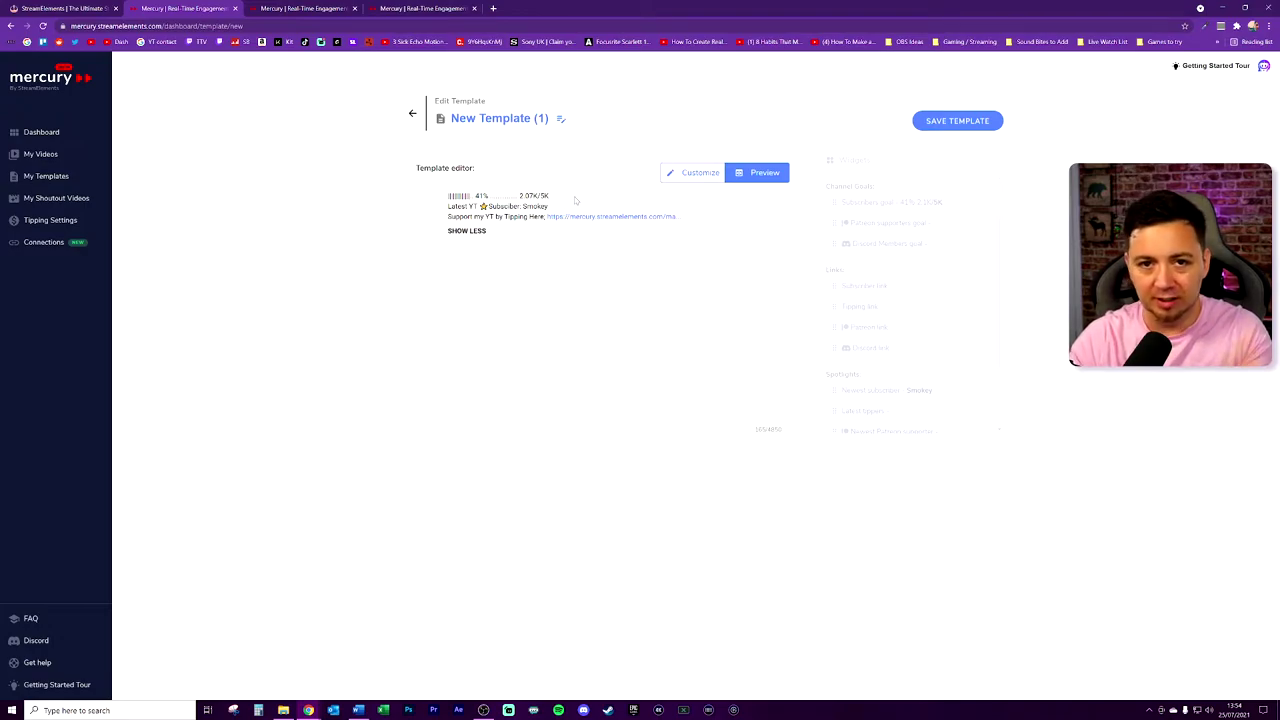
- Save the template under the name 'Test Template'
left_click(959, 122)
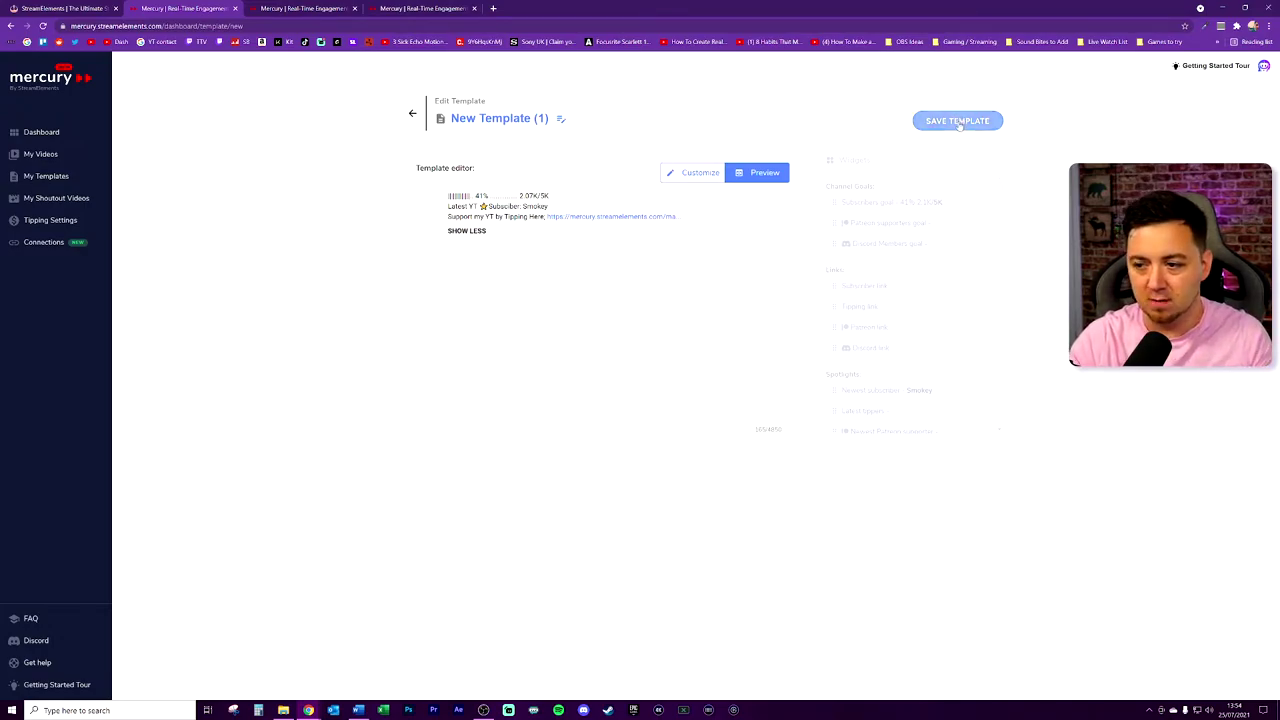
left_click(545, 120)
type("Test Template")
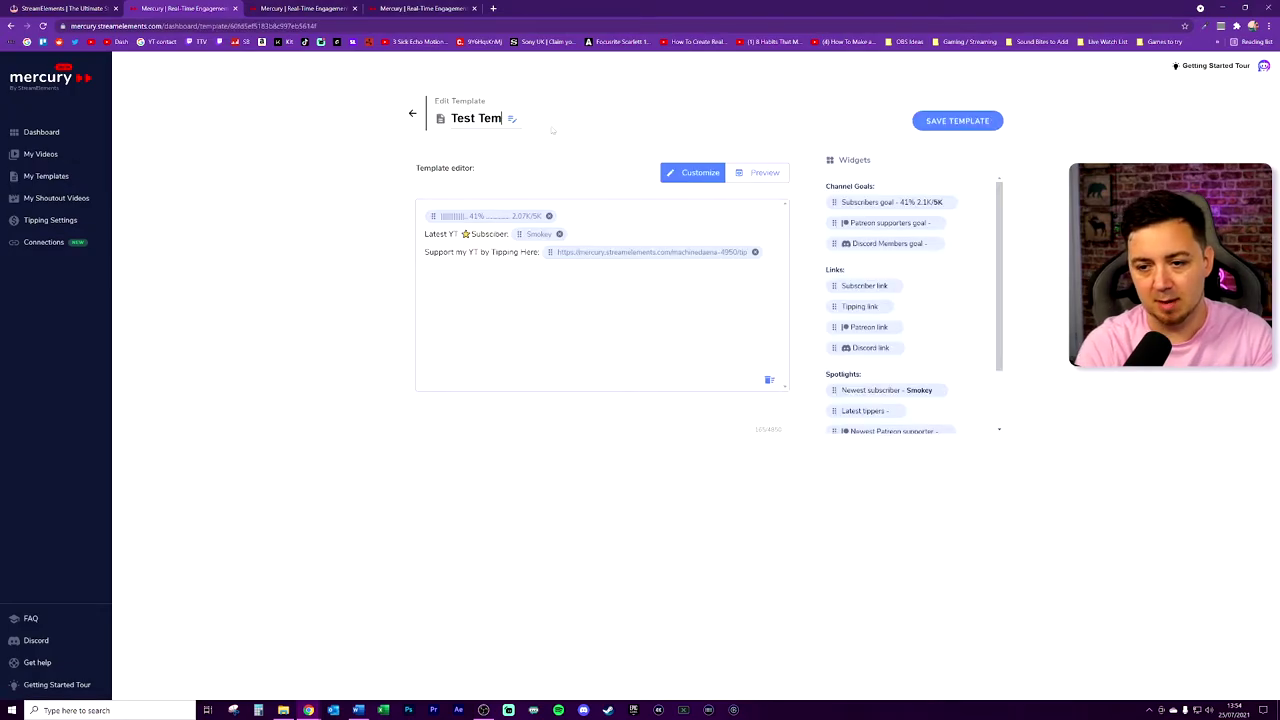
left_click(957, 121)
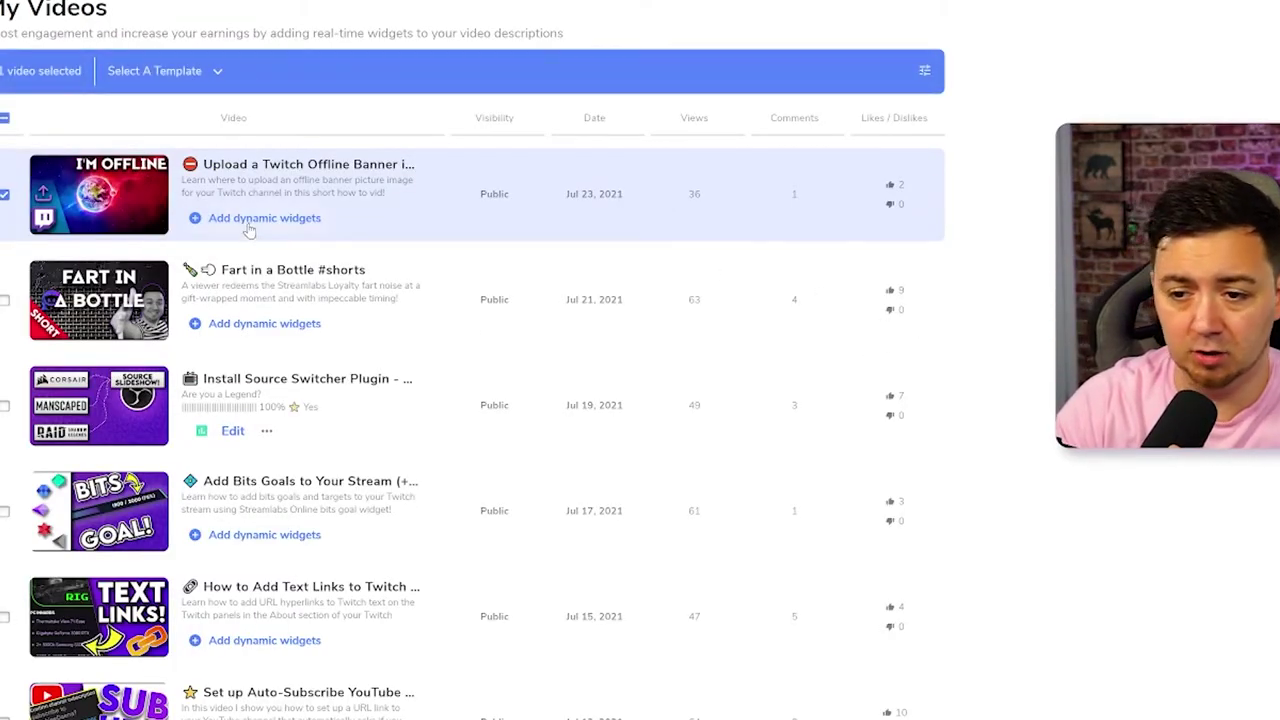
- Insert Test Template at the top of the 'Upload a Twitch Offline Banner in 2-mins!' description and apply it
left_click(253, 220)
left_click(880, 128)
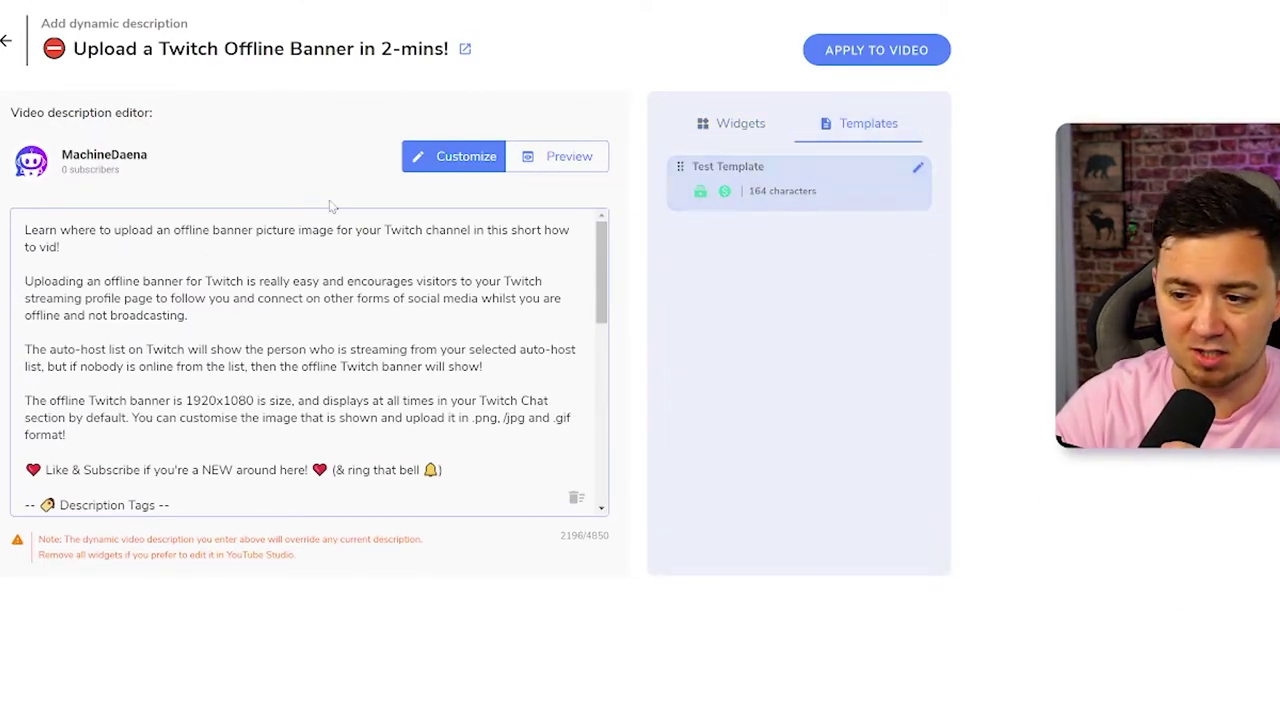
key("Return")
key("Return")
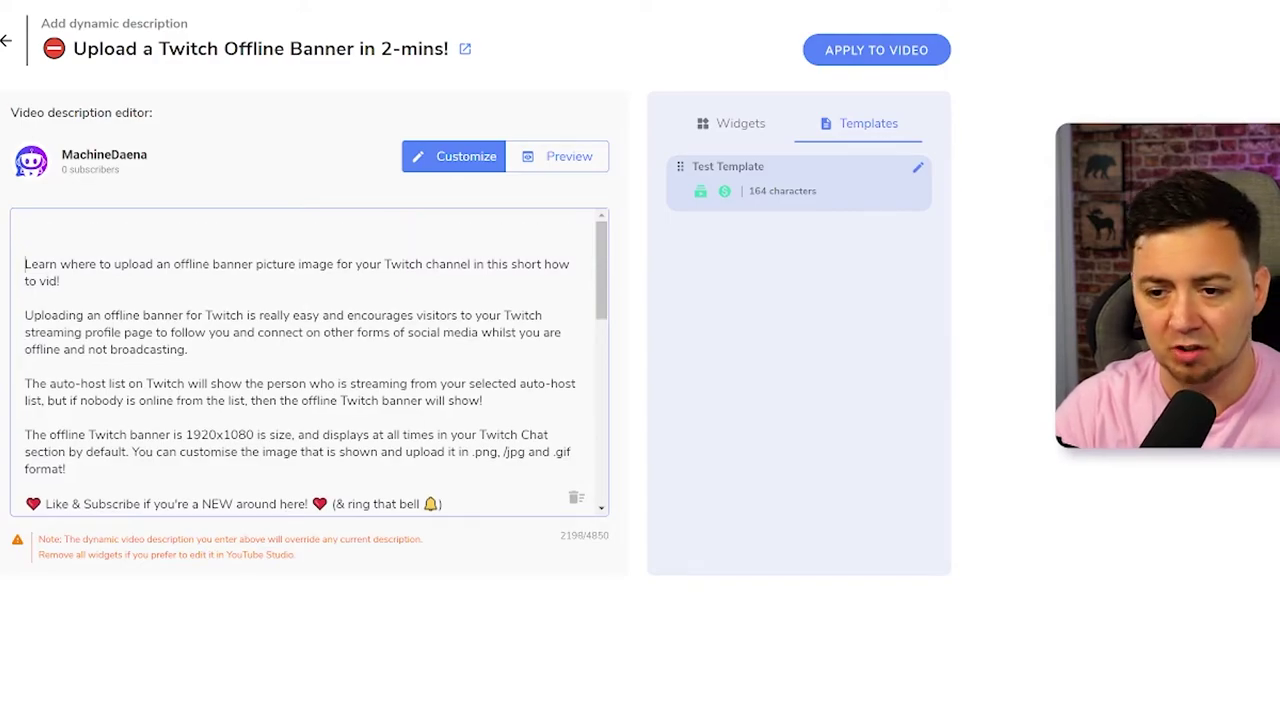
left_click(790, 182)
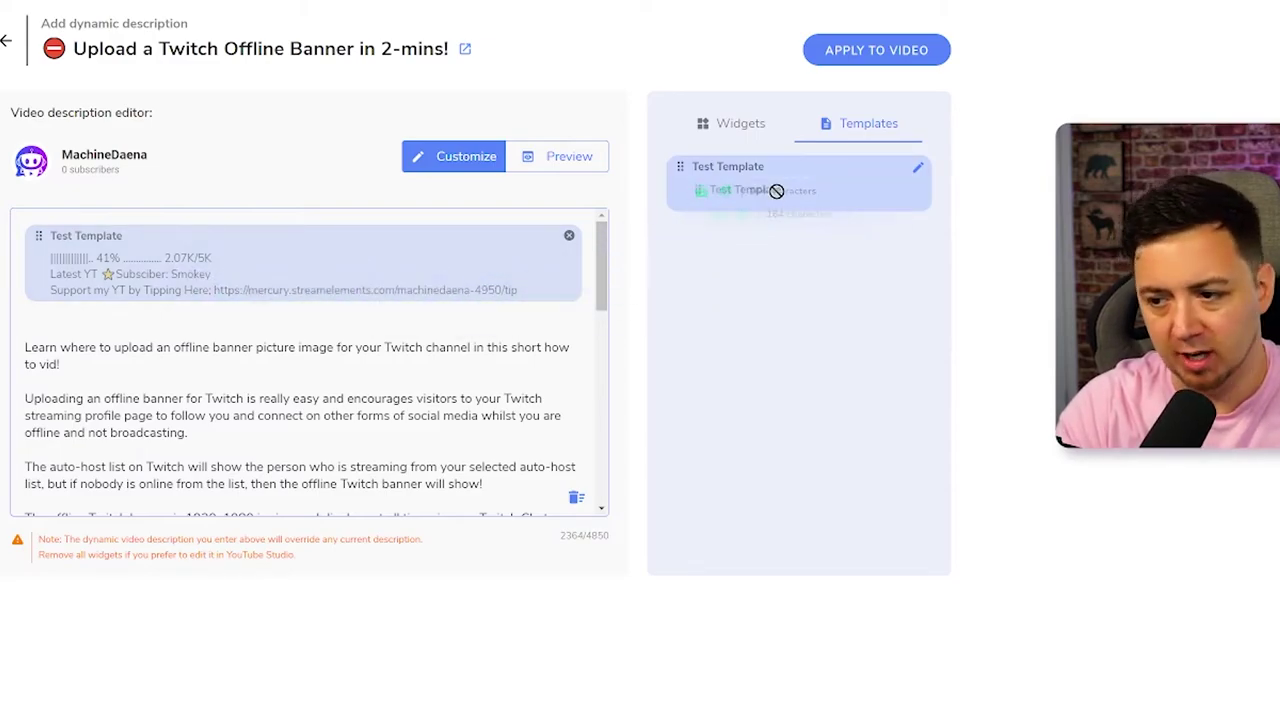
left_click(860, 52)
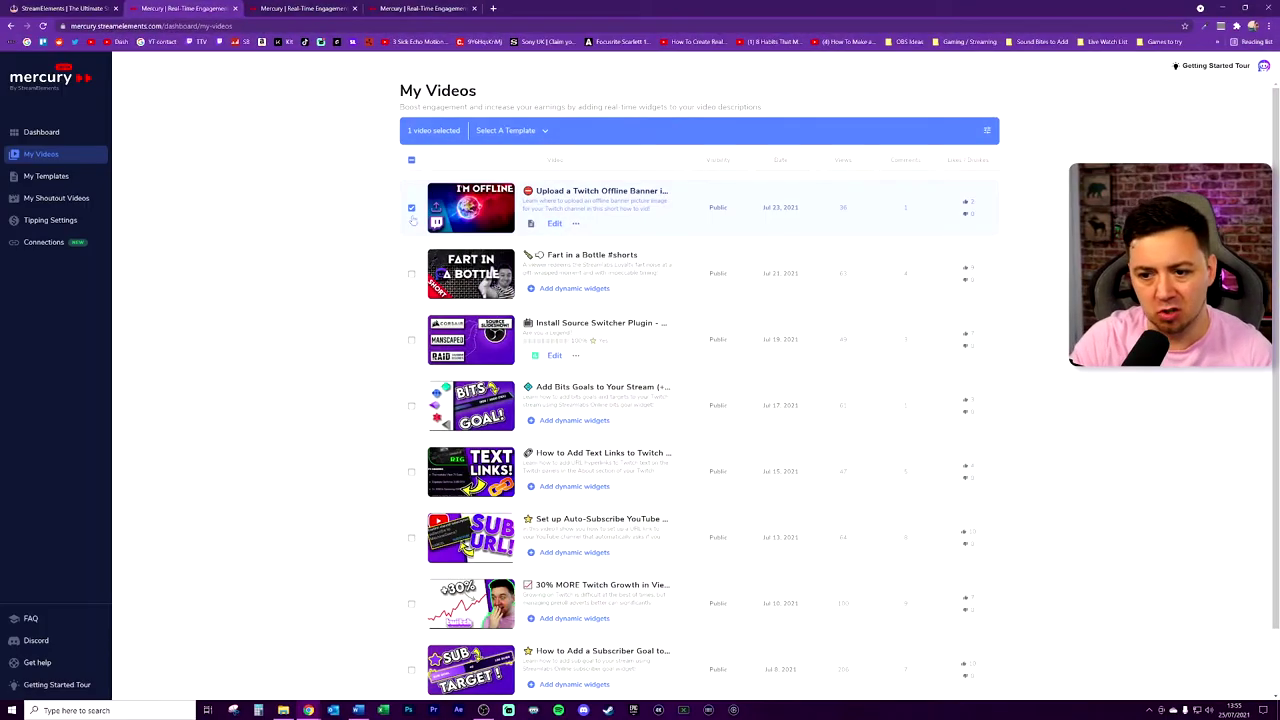
- Select the Source Switcher and Add Bits Goals videos and apply Test Template at their beginning
left_click(411, 208)
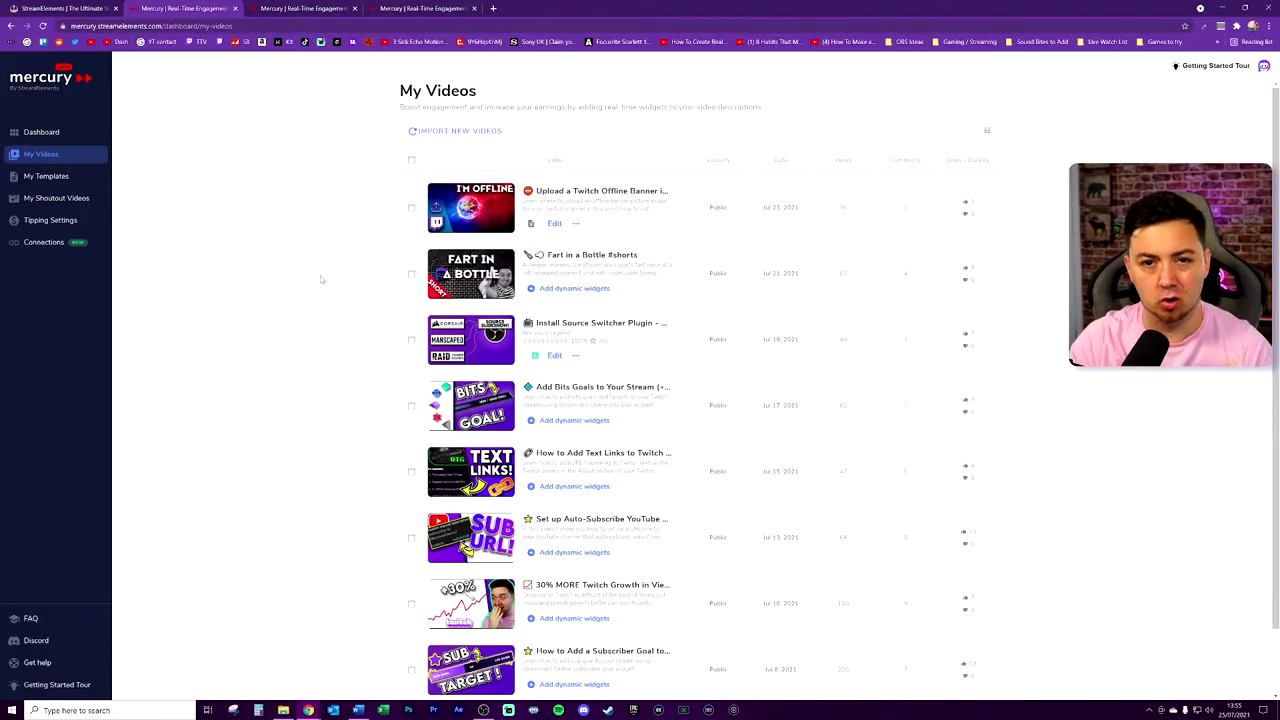
left_click(411, 339)
left_click(411, 405)
left_click(509, 130)
left_click(492, 173)
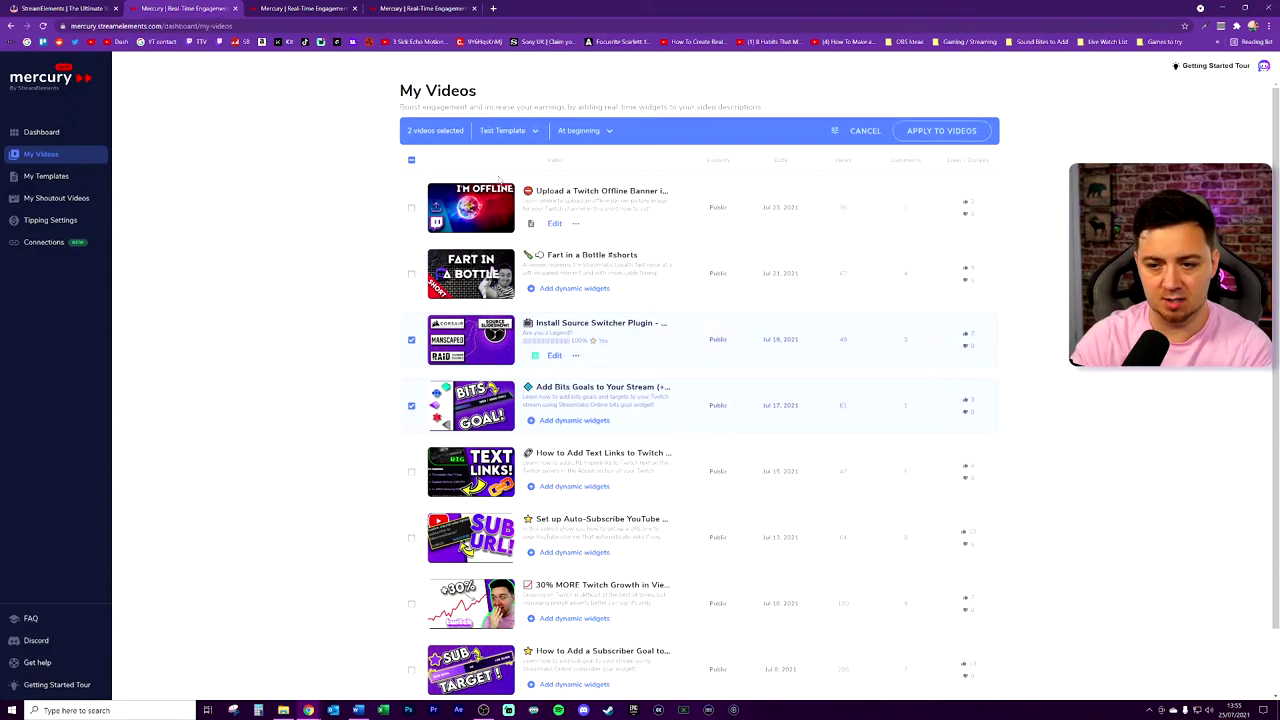
left_click(595, 134)
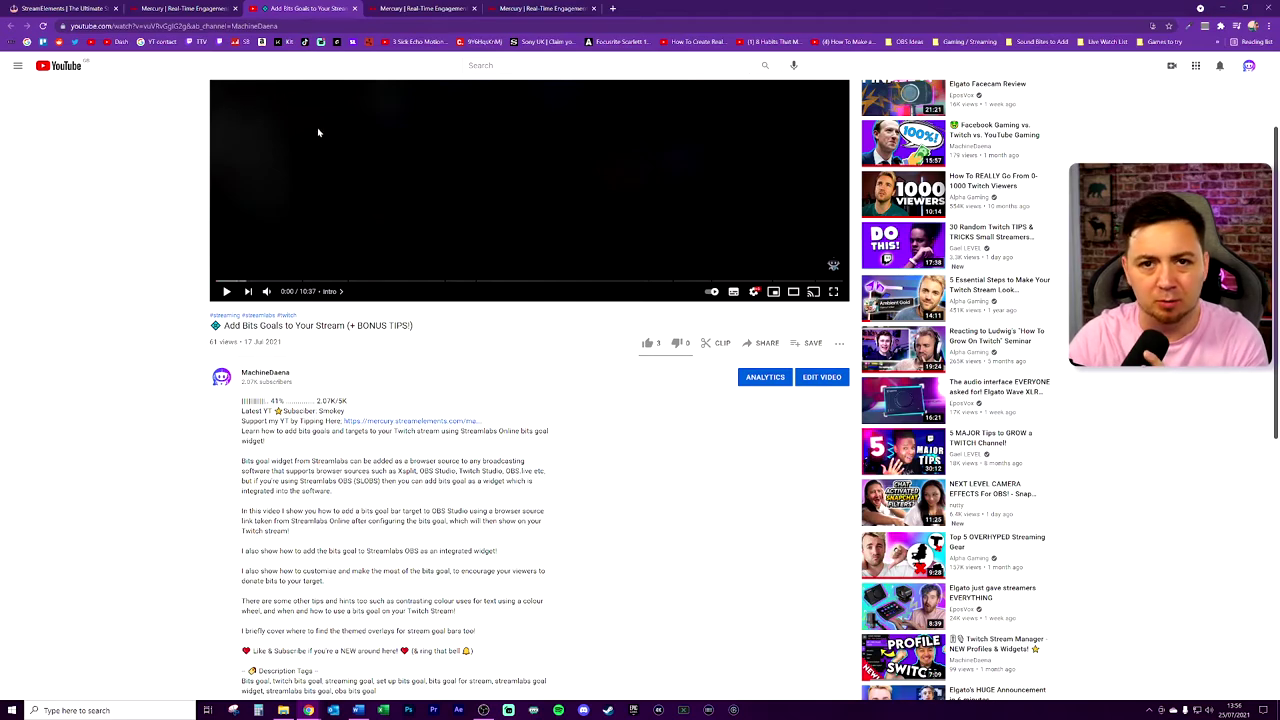
left_click(354, 9)
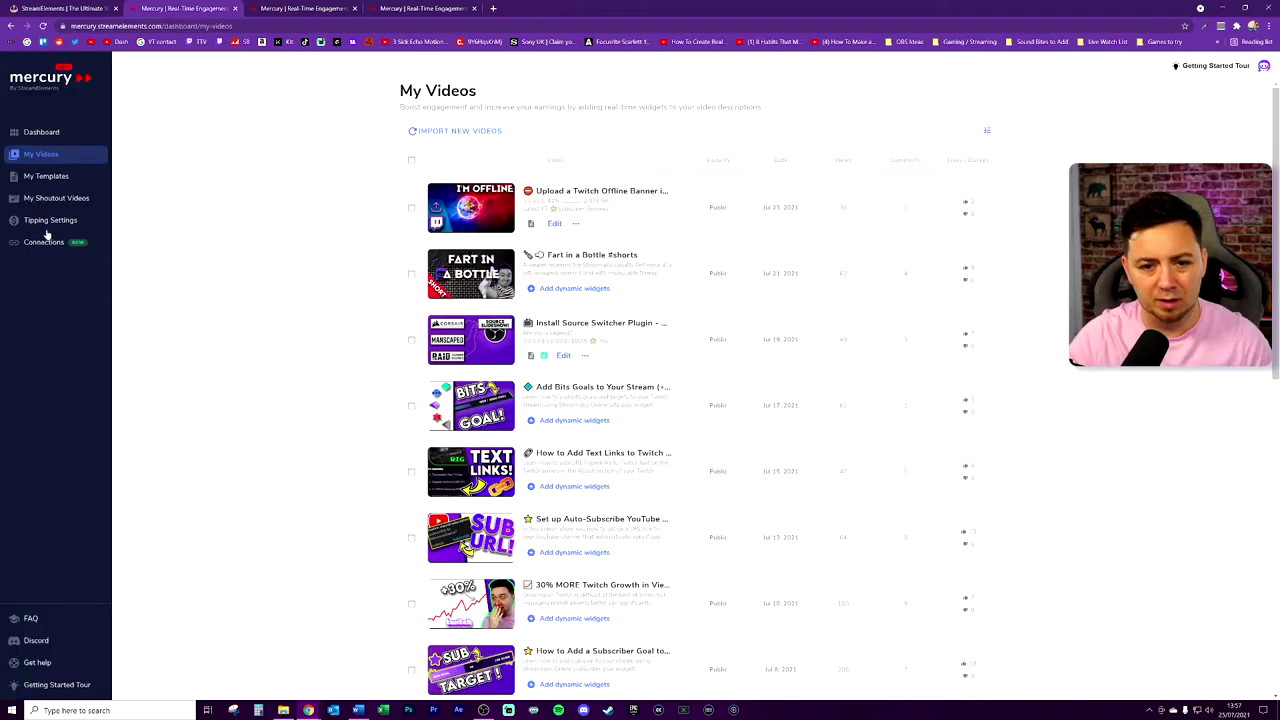
left_click(50, 245)
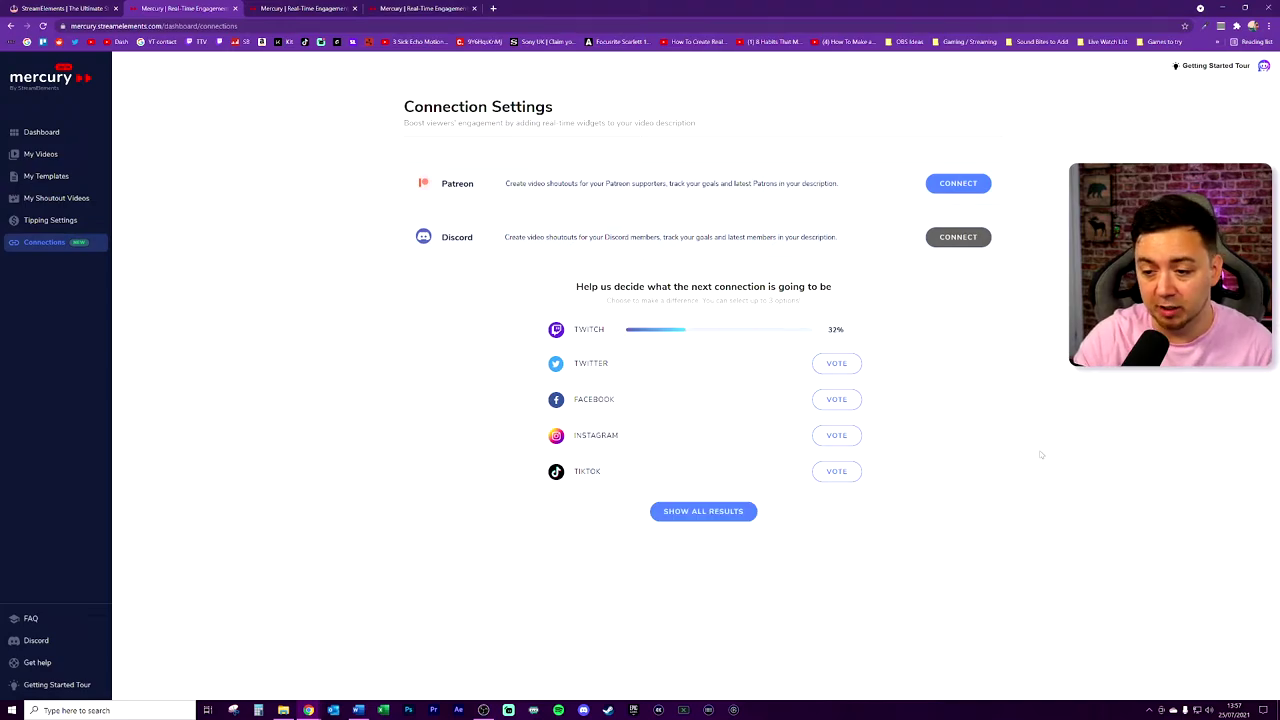
left_click(703, 511)
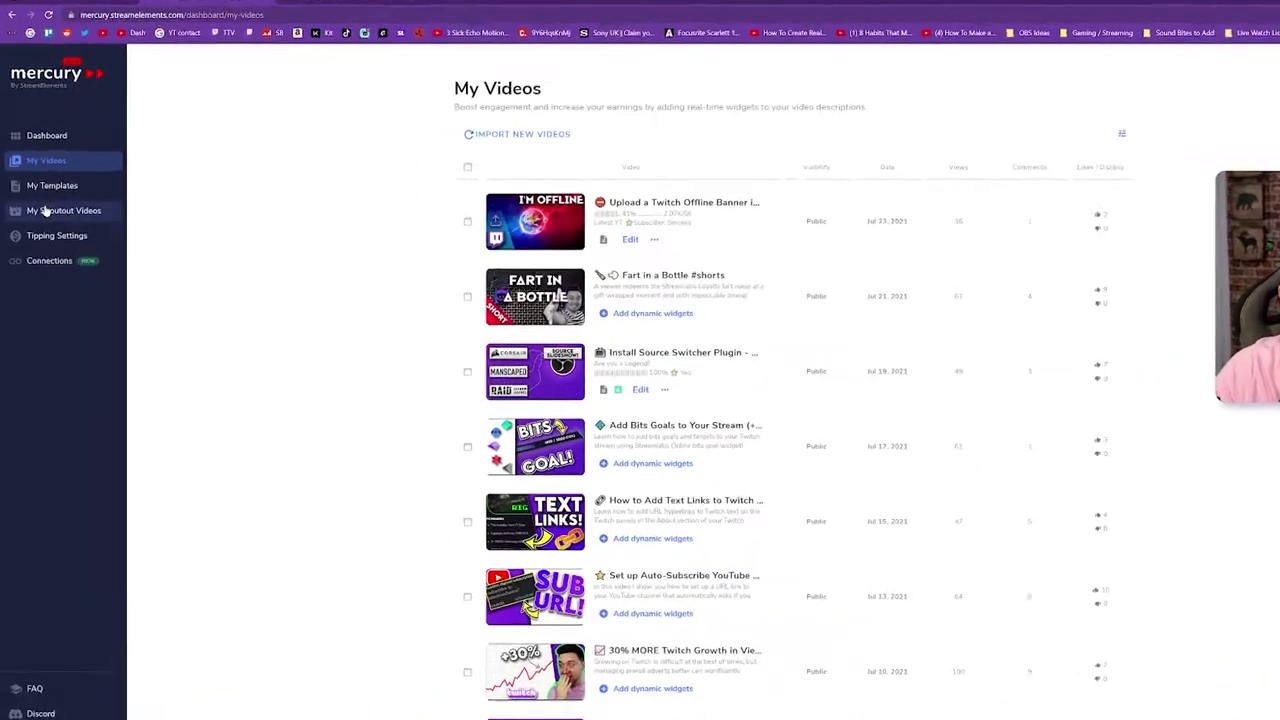
- In the Shoutouts Video generator, try the colour schemes and settle on purple
left_click(98, 268)
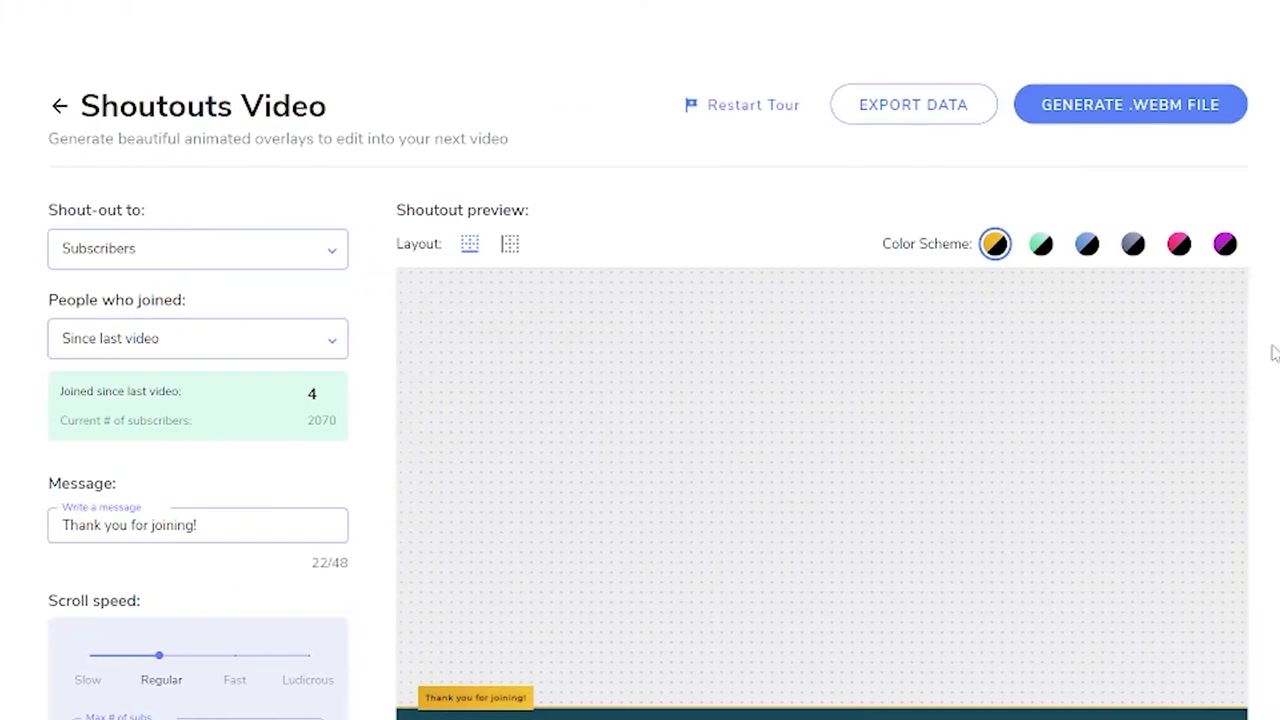
left_click(1040, 244)
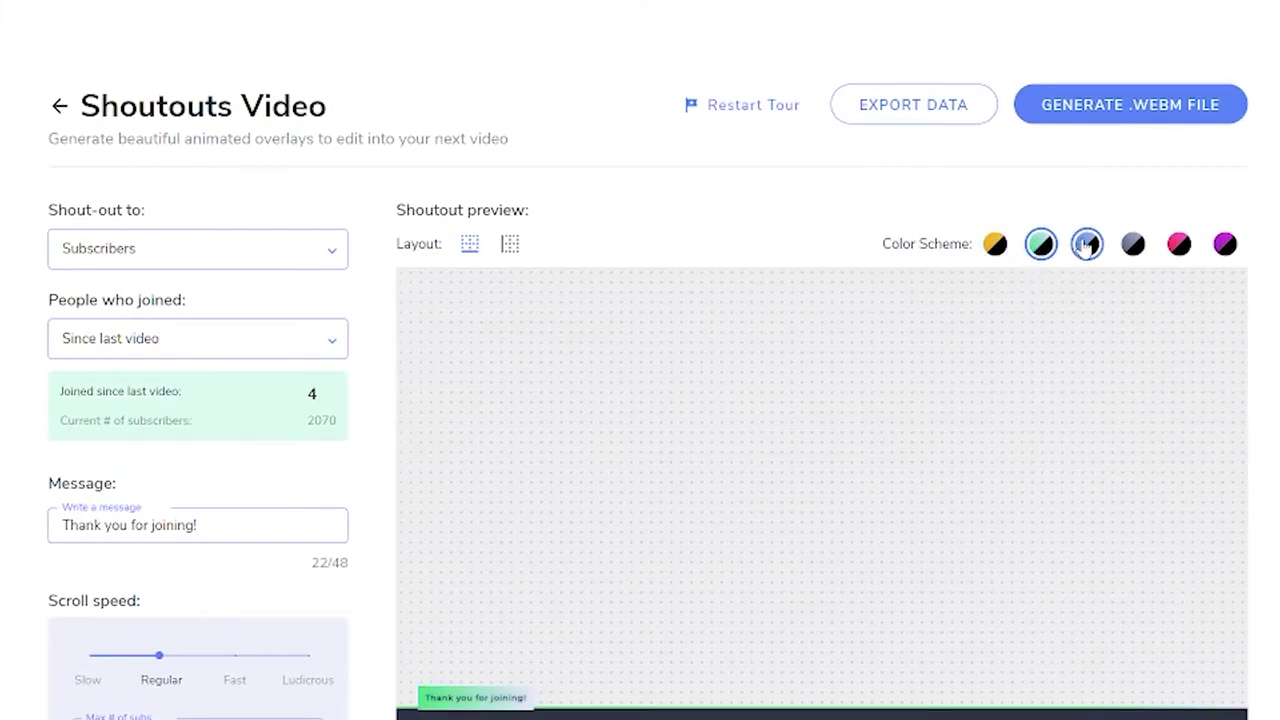
left_click(1085, 247)
left_click(1133, 244)
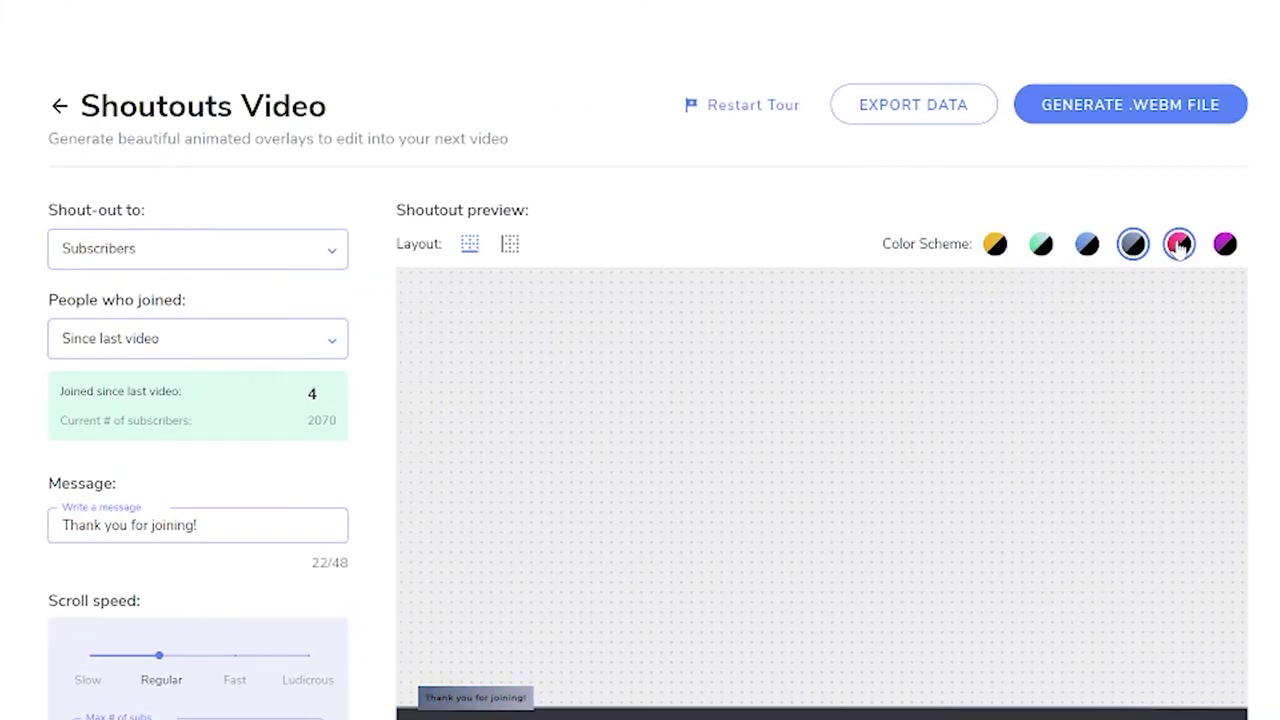
left_click(1179, 244)
left_click(1225, 244)
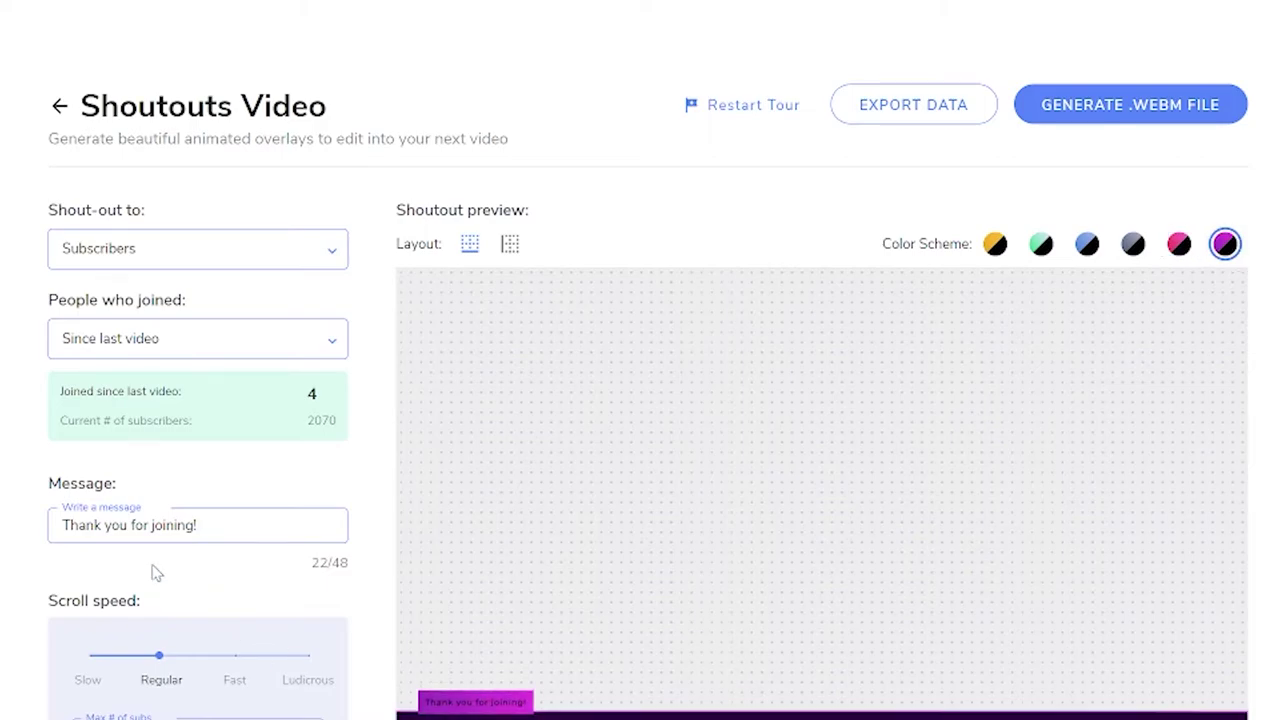
left_click(191, 252)
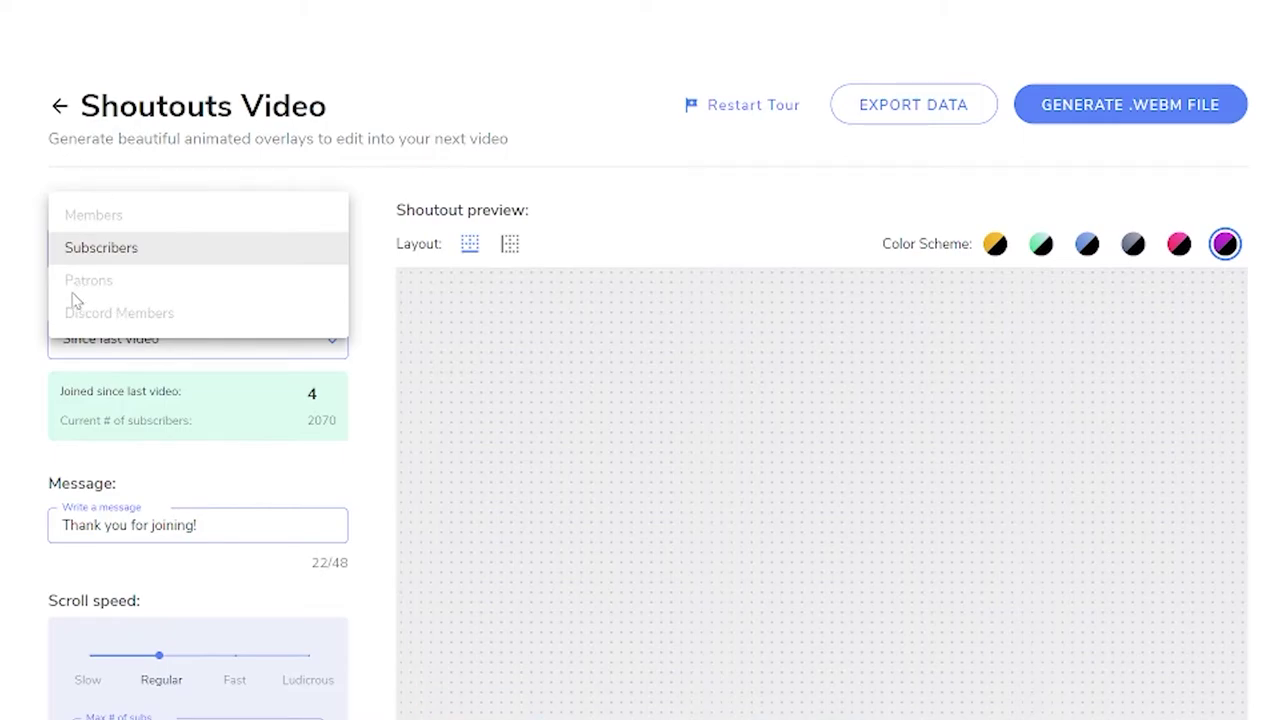
- Target subscribers who joined in the past week (14)
left_click(124, 251)
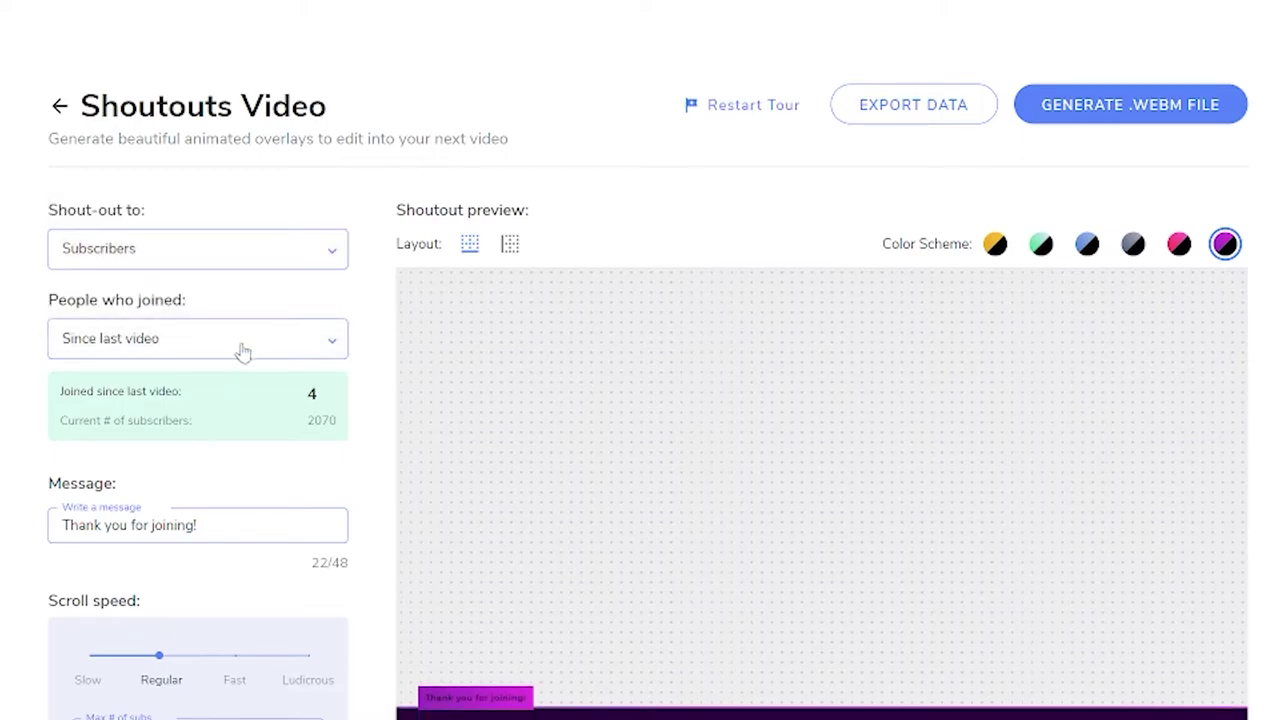
left_click(170, 347)
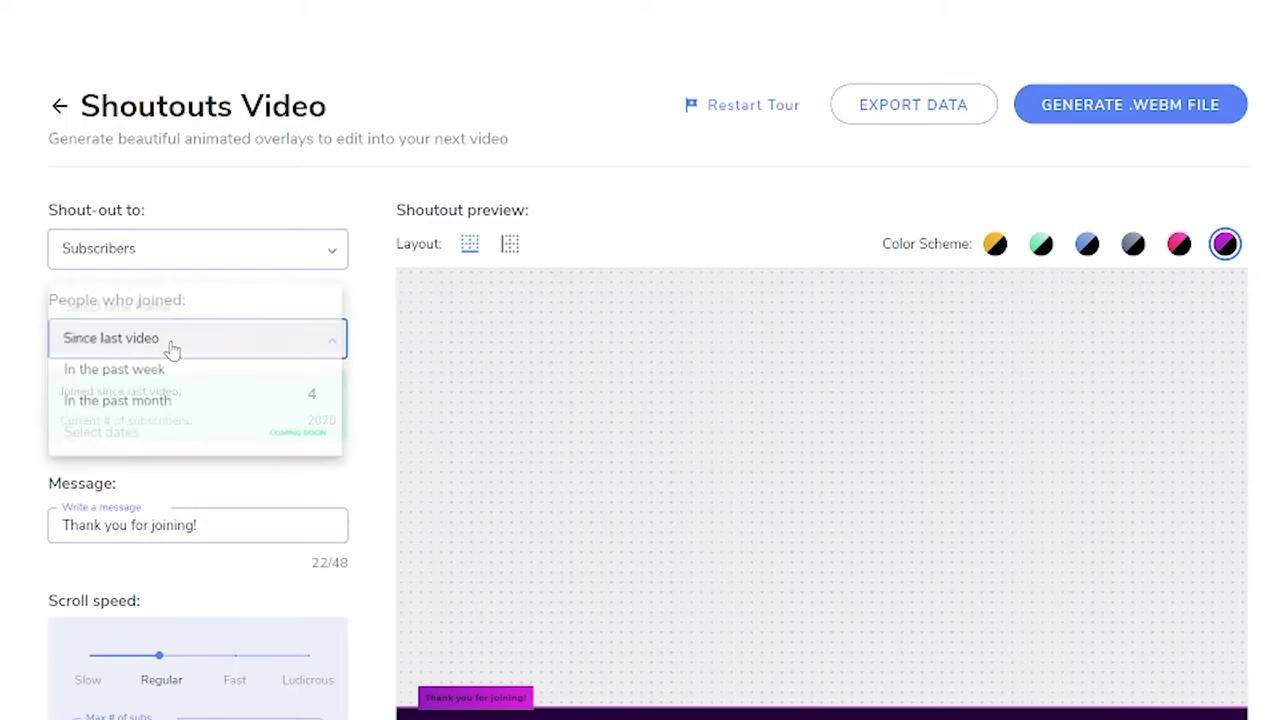
left_click(157, 376)
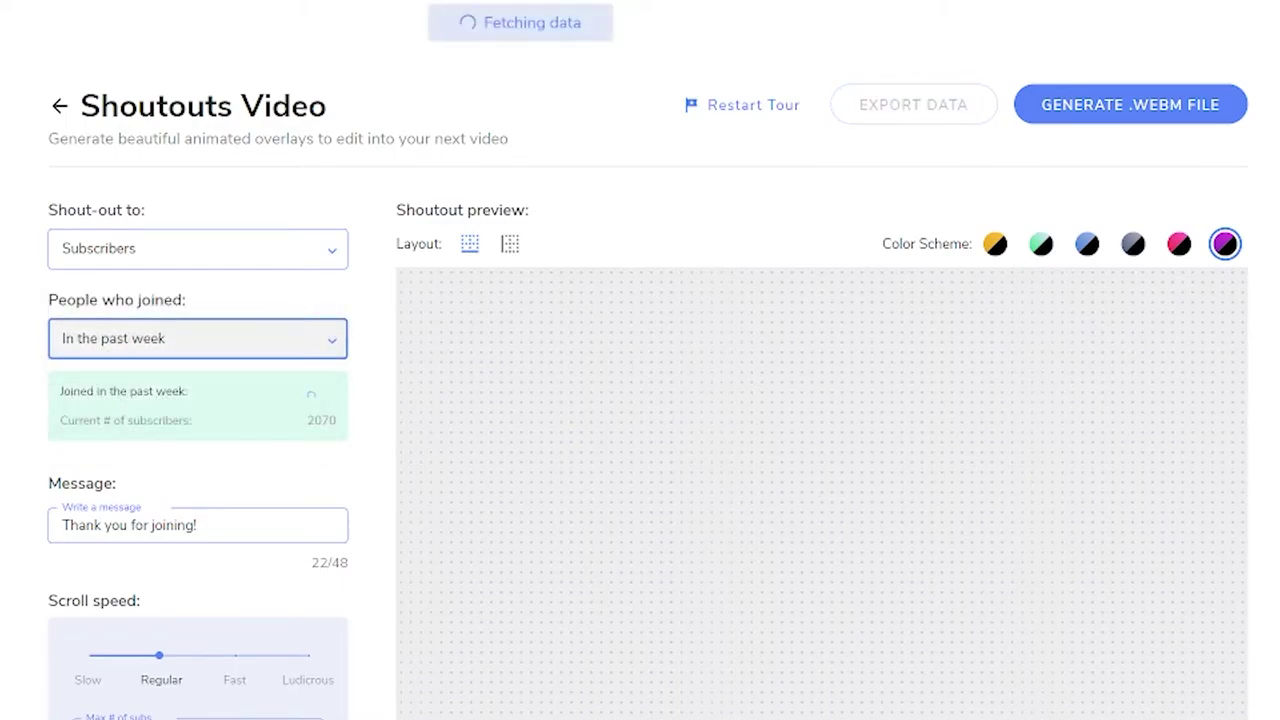
scroll(640, 686, "down", 1)
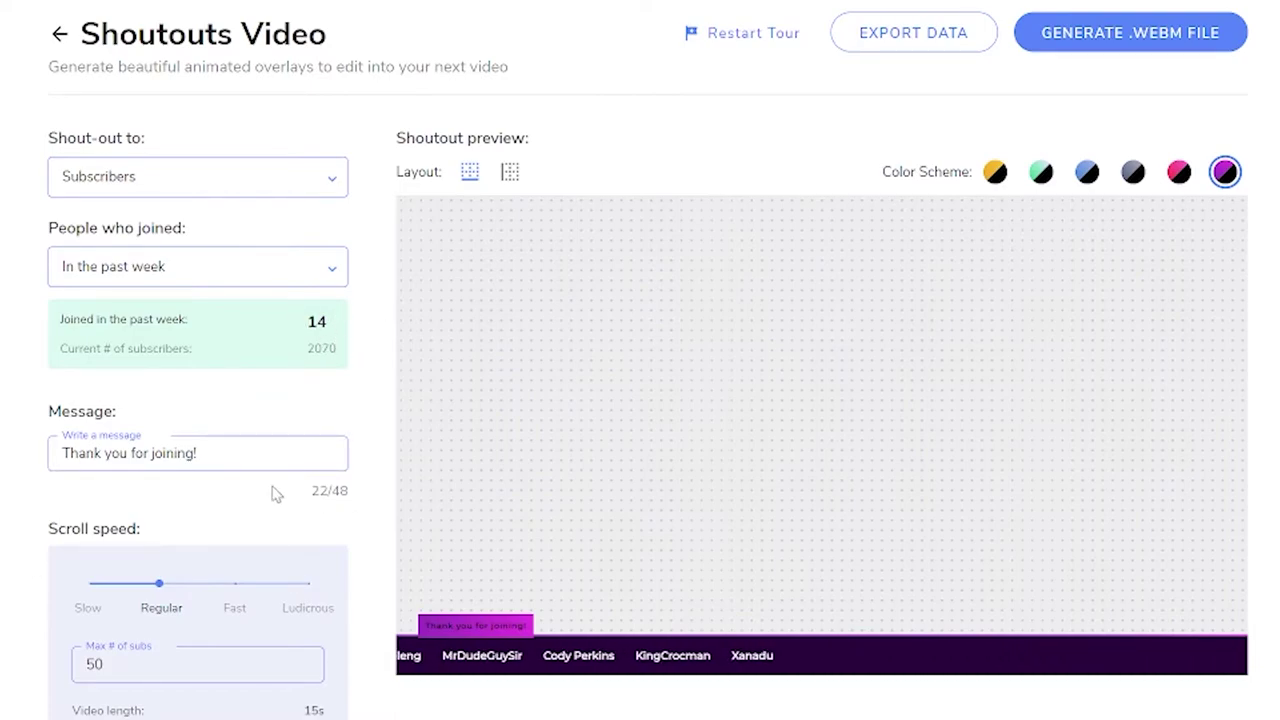
- Change the shout-out message to '💜 Thank you for subscribing 💜'
left_click(255, 456)
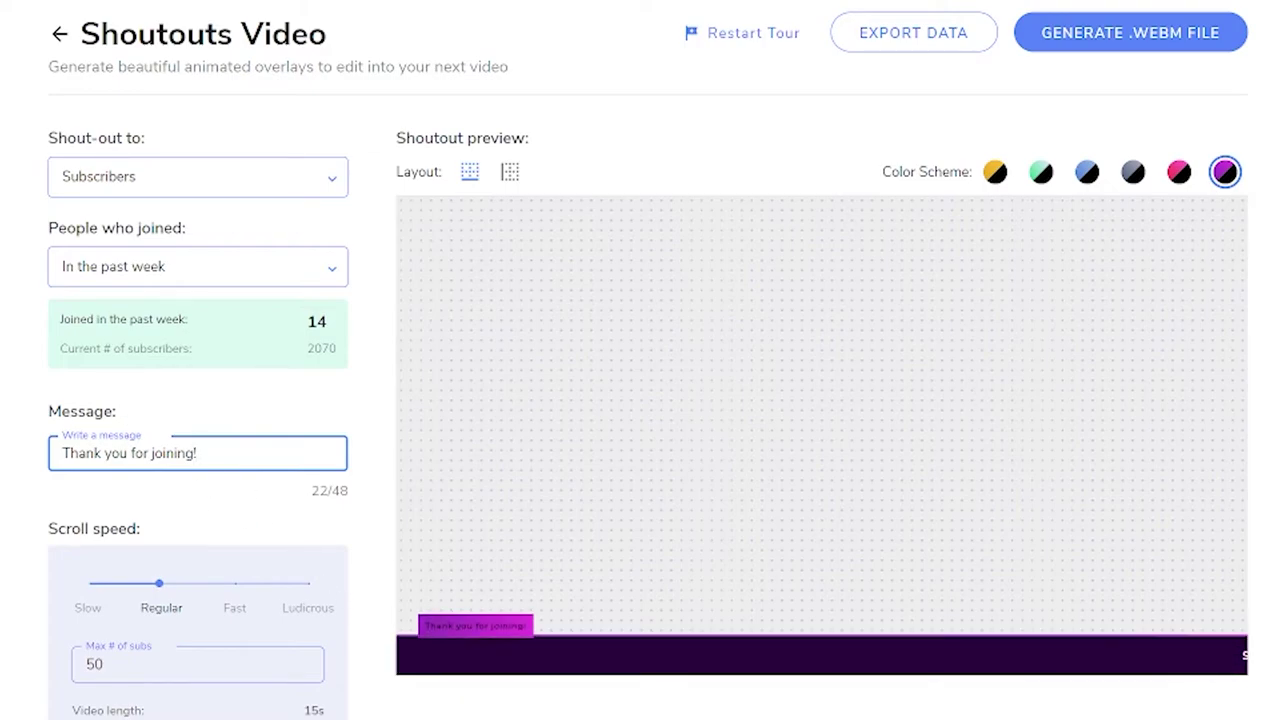
key("ctrl+a")
type("Thank you for subscribing 💜")
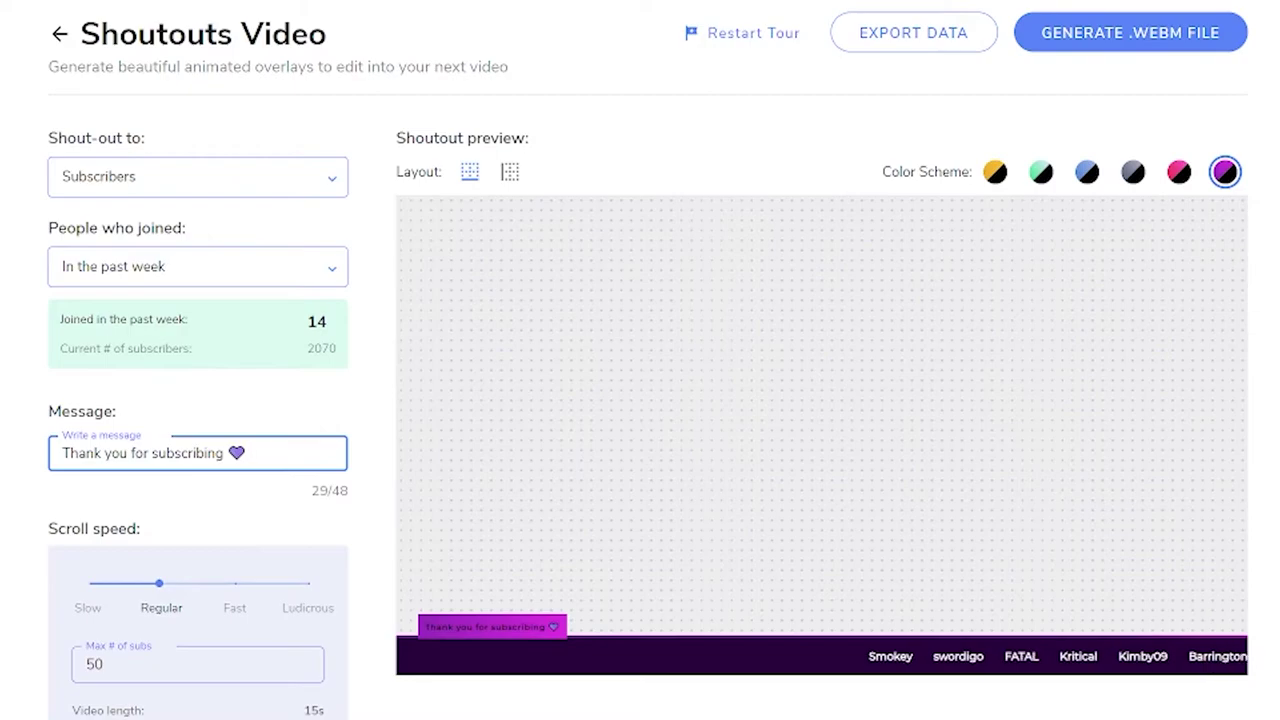
key("Home")
type("💜")
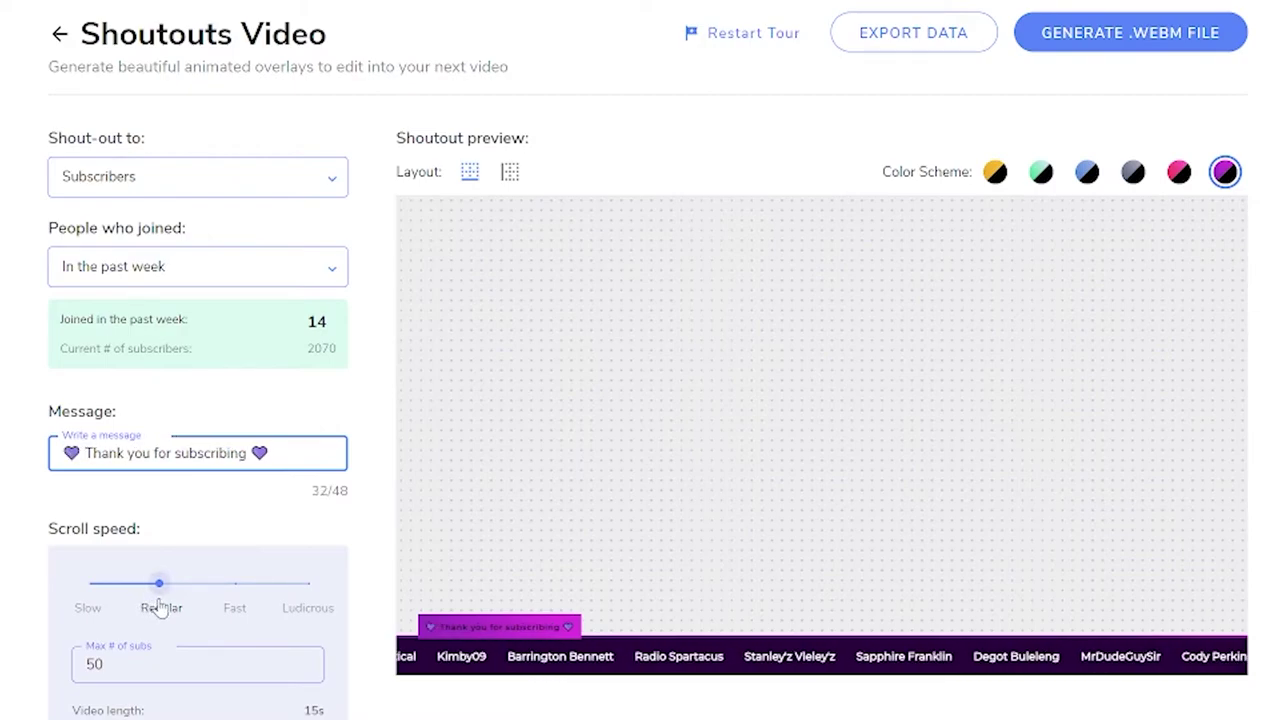
- Try a faster name scroll speed and select the maximum subscribers value of 50
left_click(234, 605)
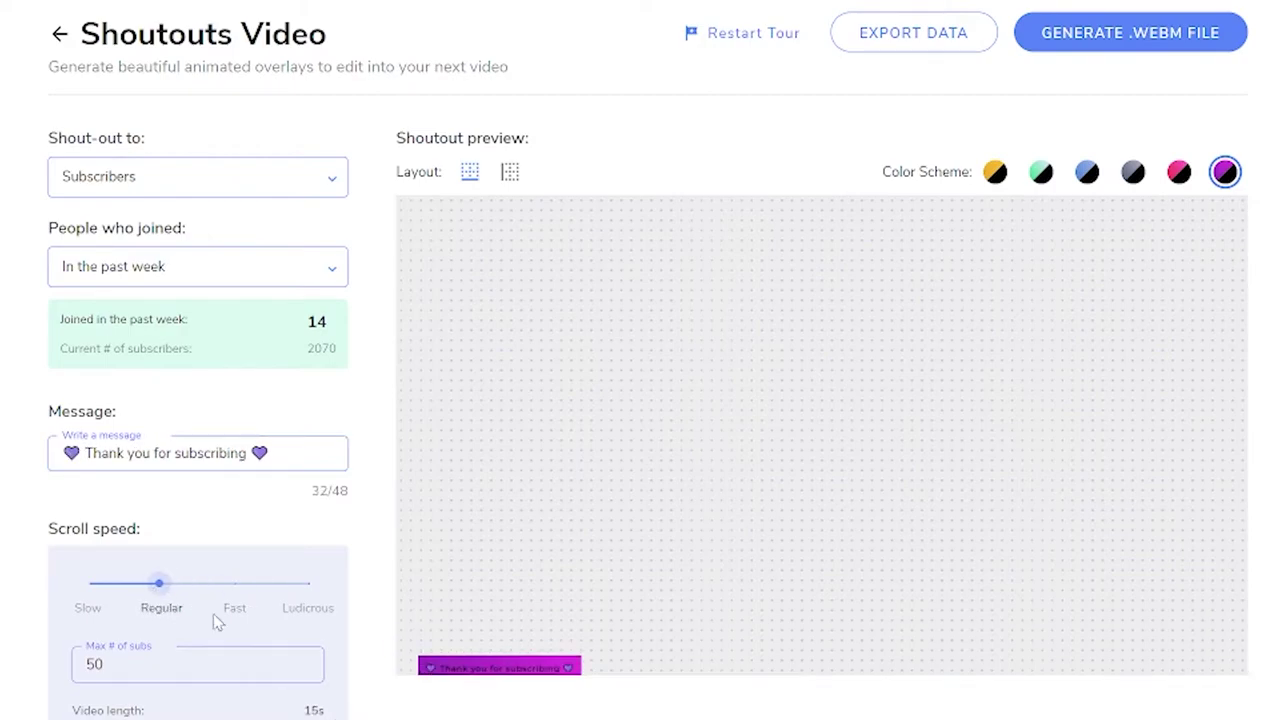
scroll(218, 622, "down", 1)
left_click(95, 551)
double_click(95, 551)
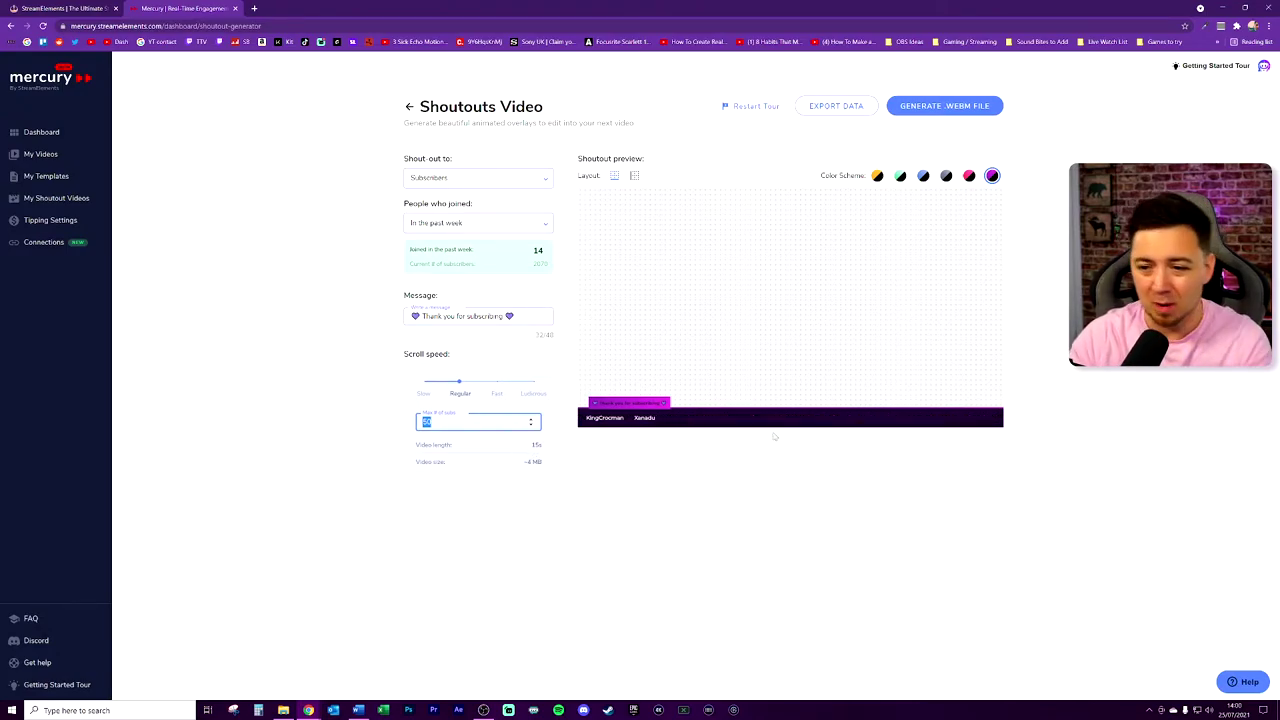
- Switch the preview to vertical layout and generate the '14 Subscribers - Last 7 days' WebM shout-out
left_click(968, 105)
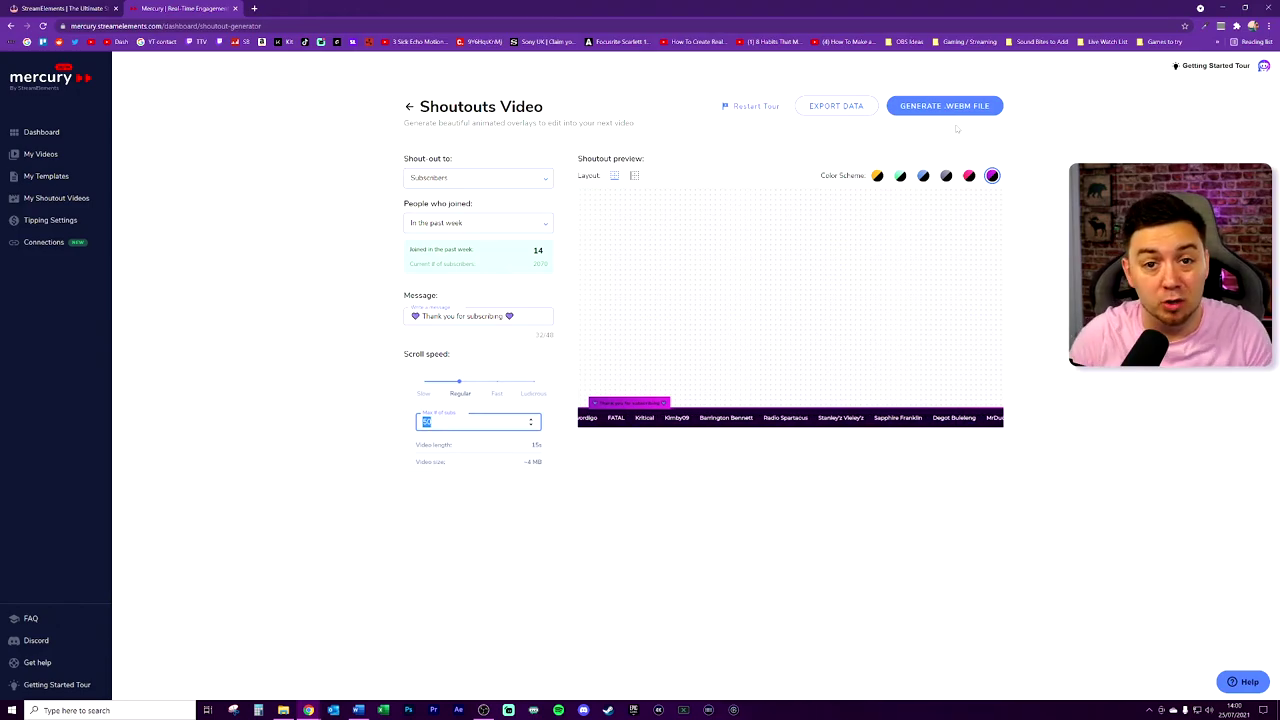
left_click(634, 176)
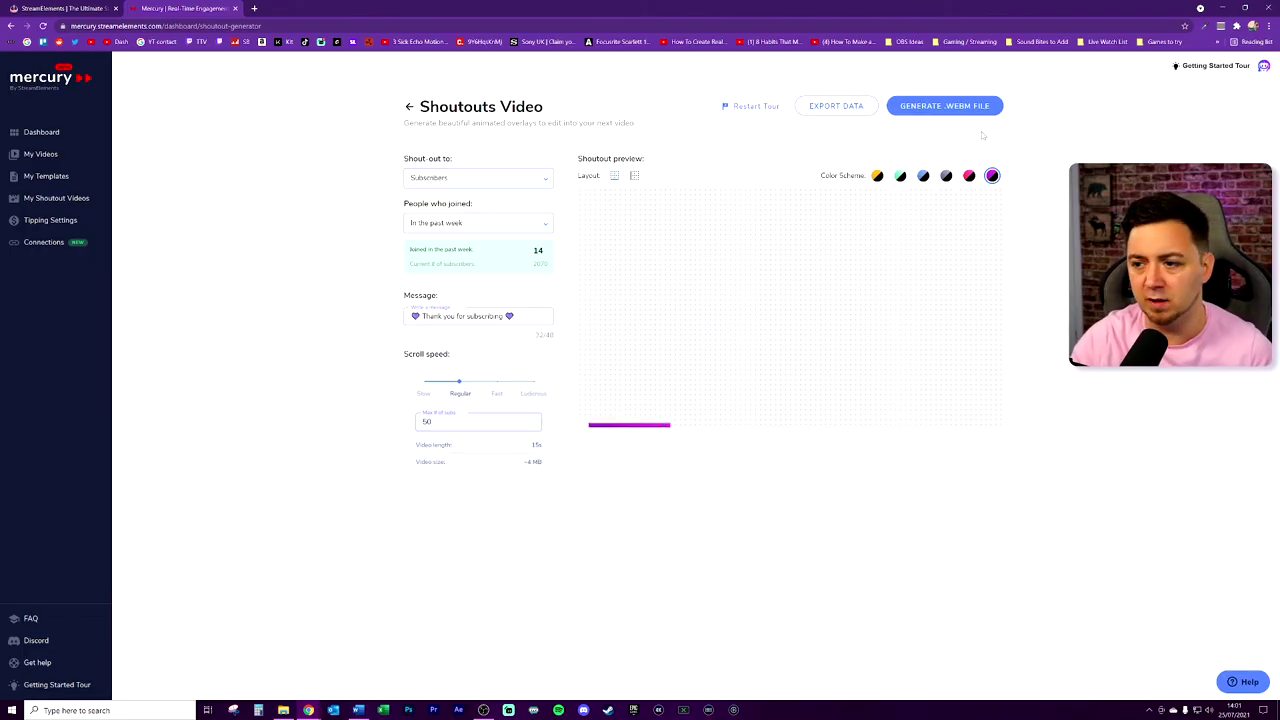
left_click(954, 110)
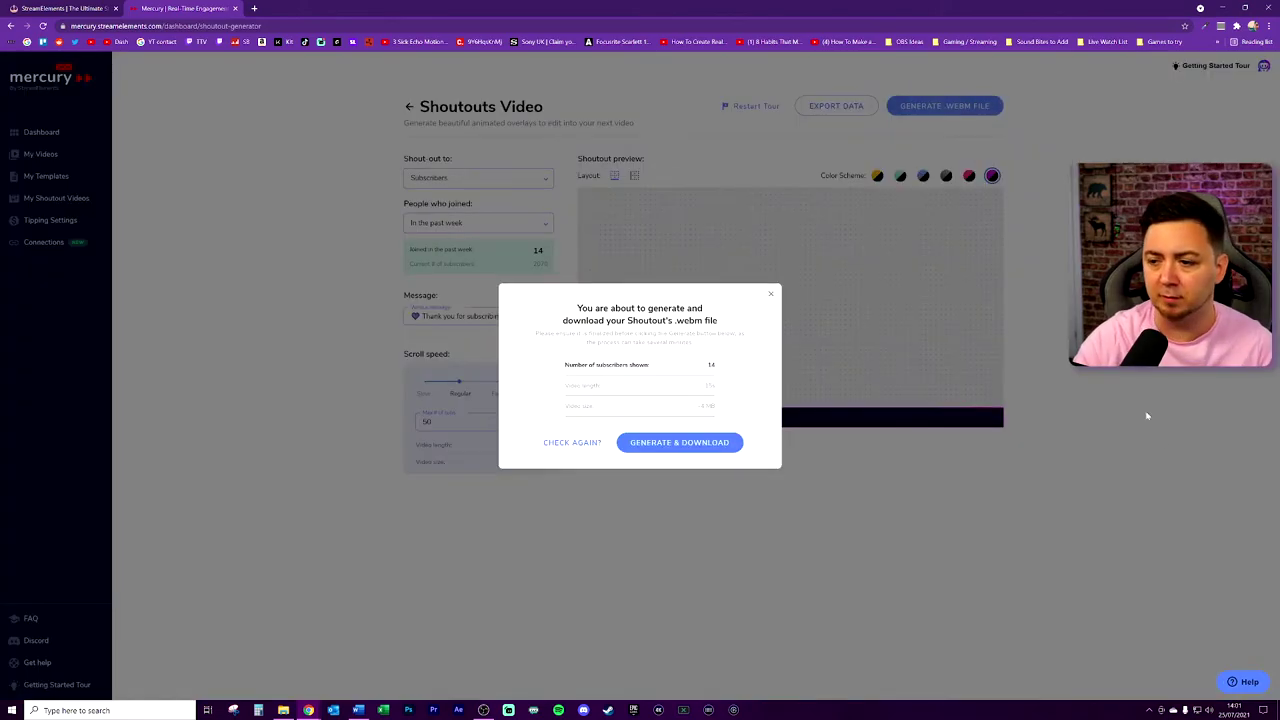
left_click(680, 440)
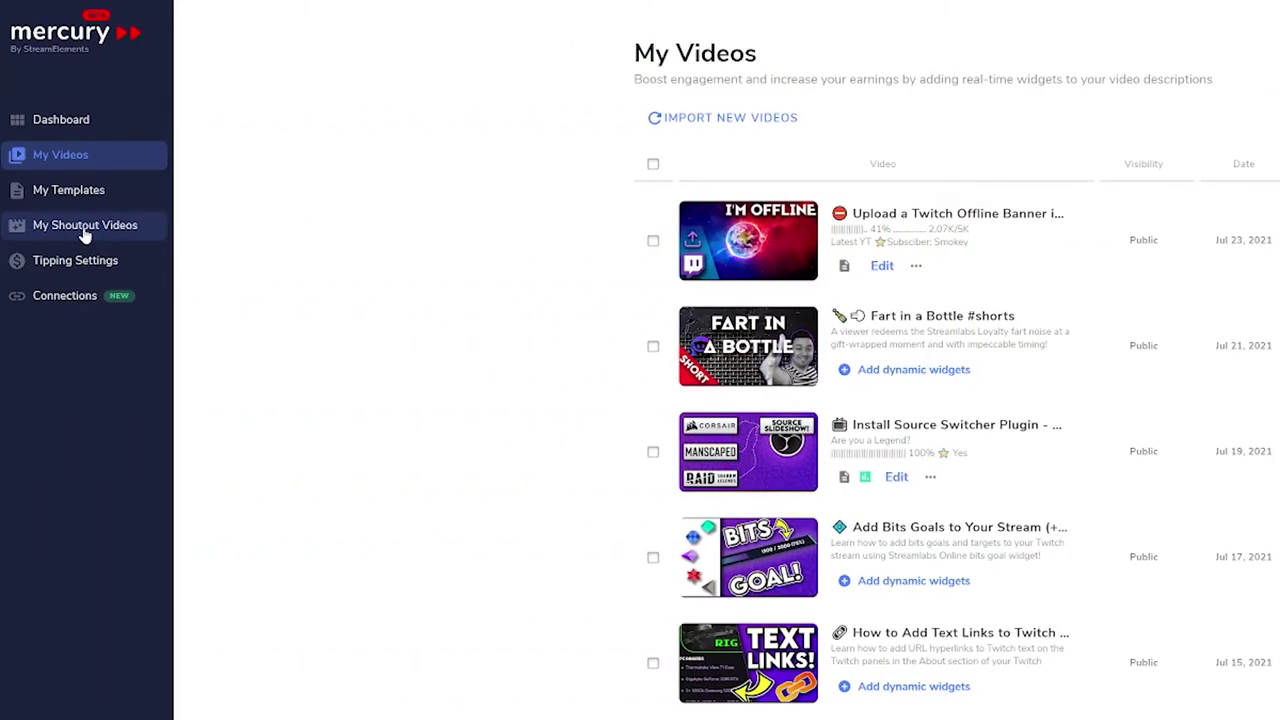
- Download the finished '14 Subscribers' shout-out WebM from My Shoutout Videos
left_click(85, 226)
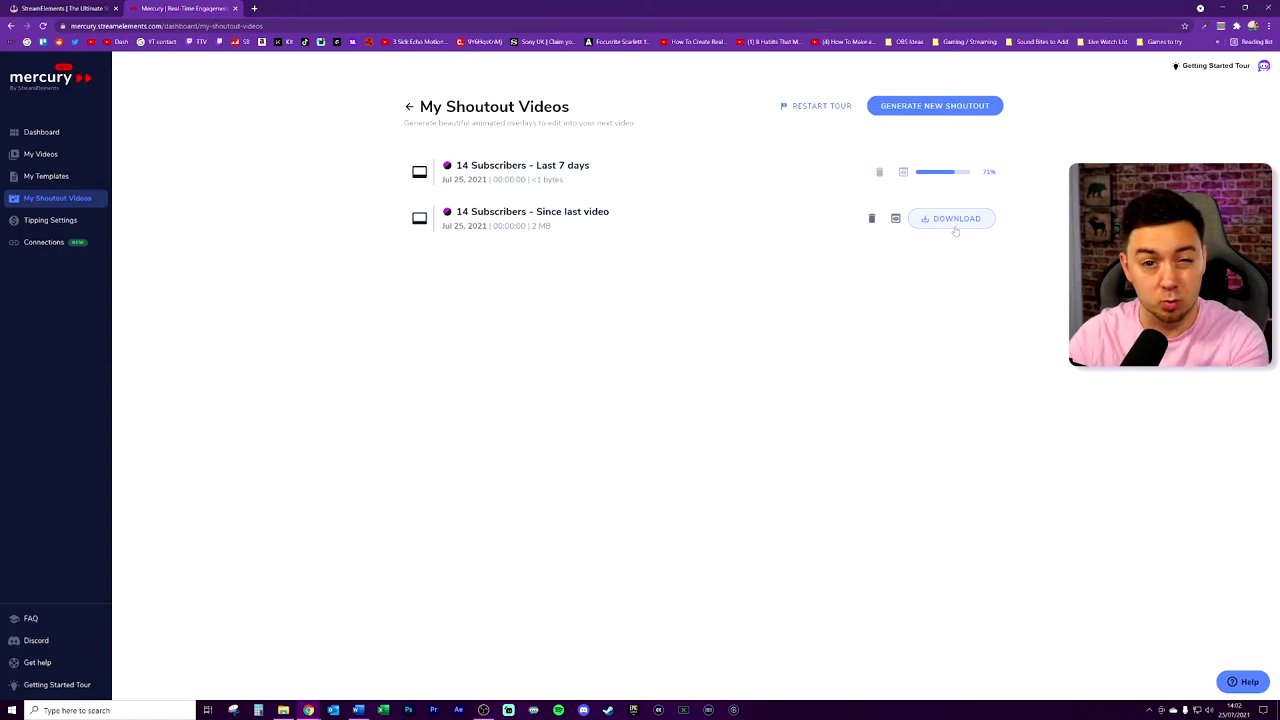
left_click(955, 219)
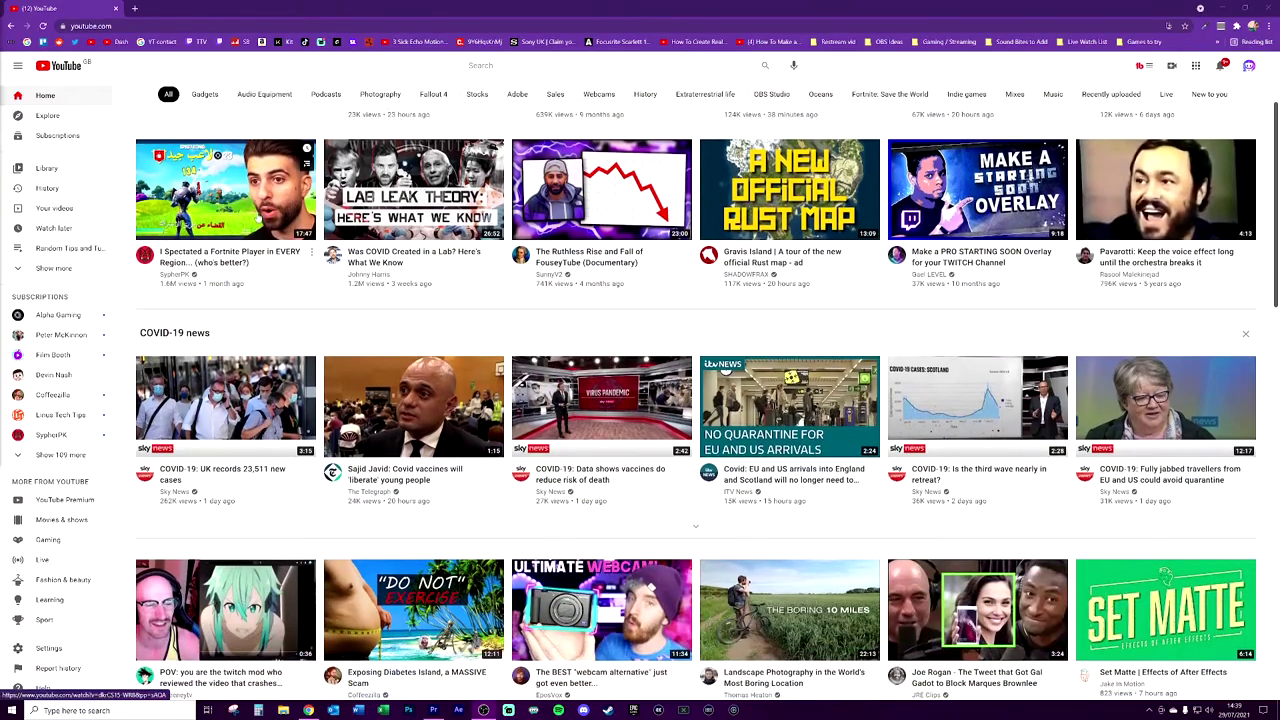
scroll(396, 265, "down", 5)
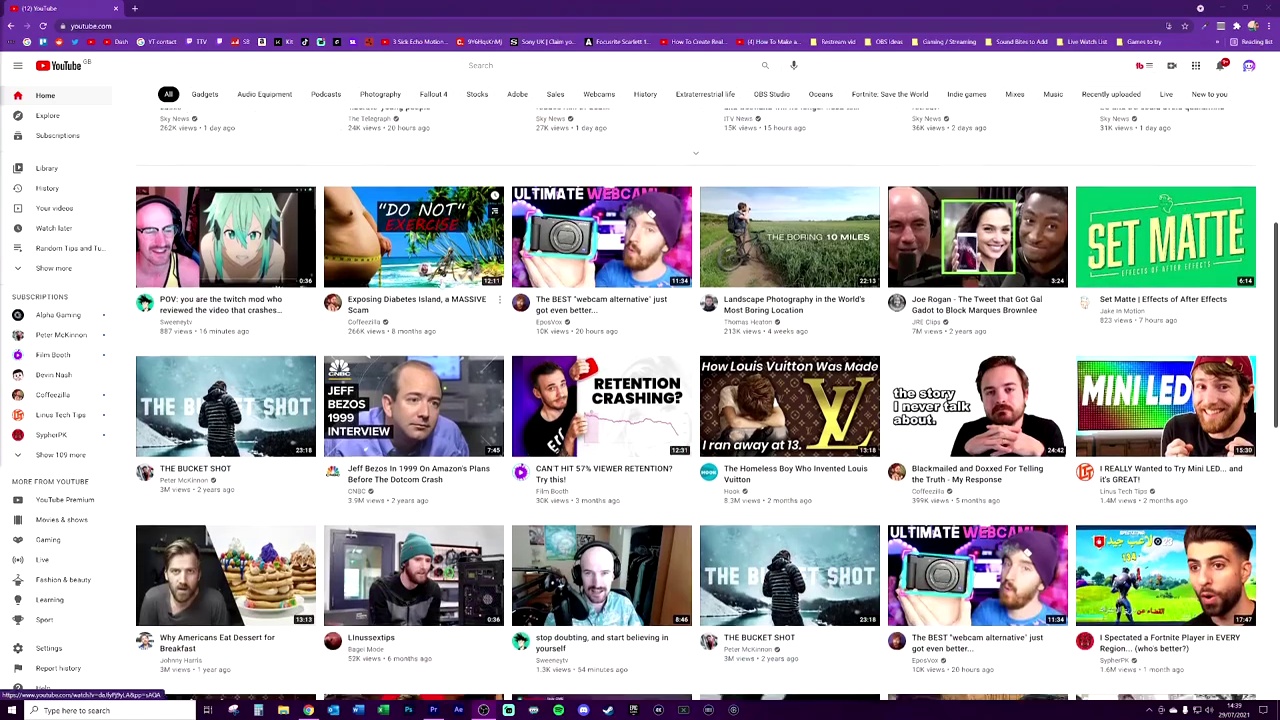
scroll(707, 405, "down", 3)
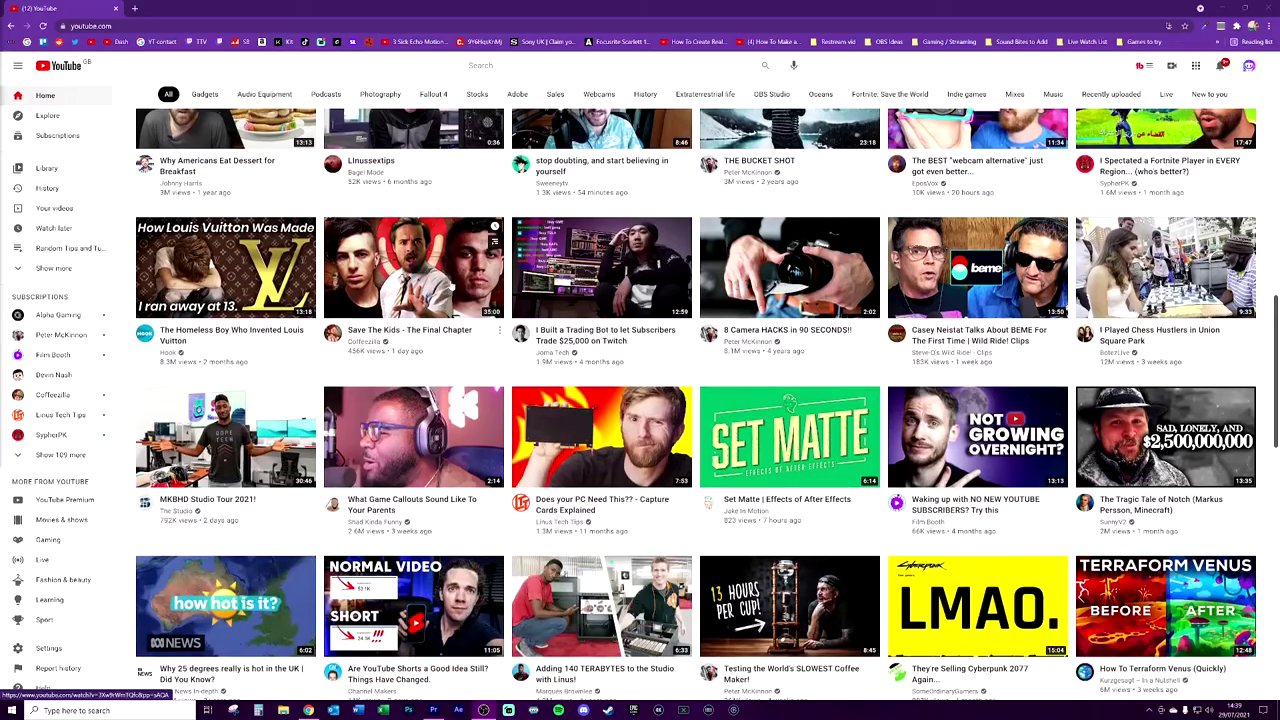
scroll(700, 400, "down", 3)
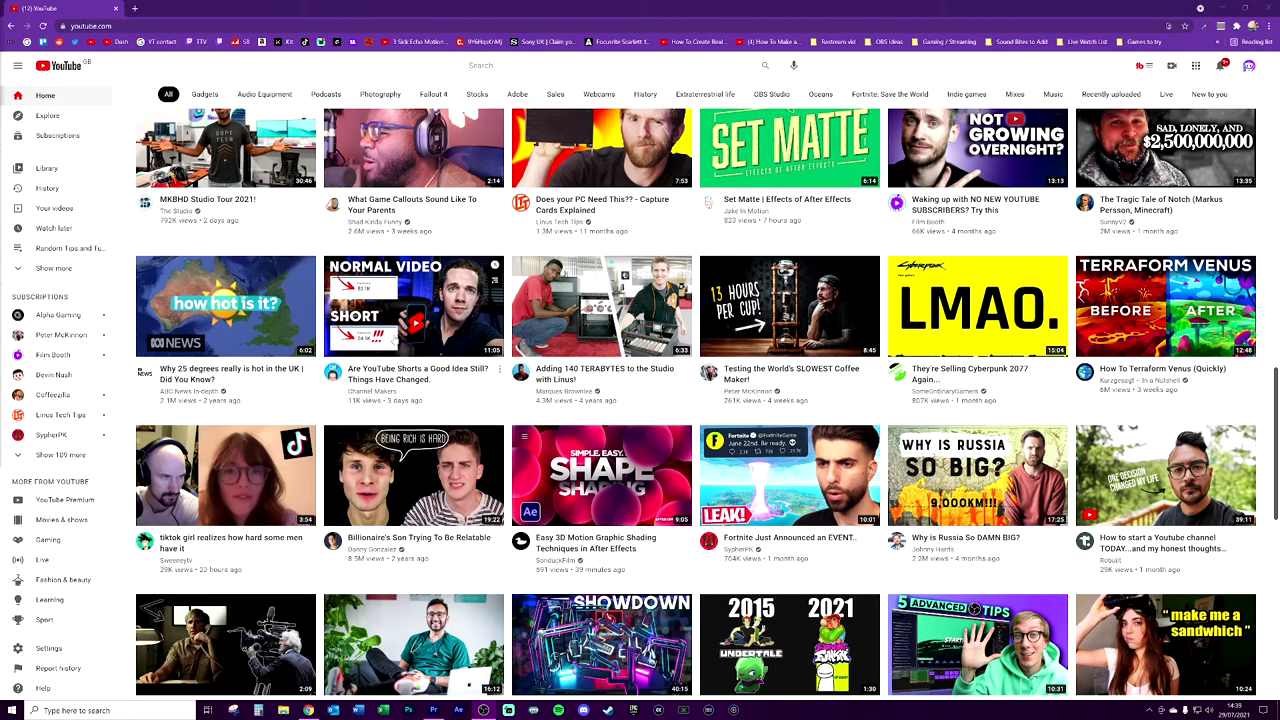
scroll(412, 344, "down", 4)
scroll(412, 344, "down", 3)
scroll(412, 344, "down", 3)
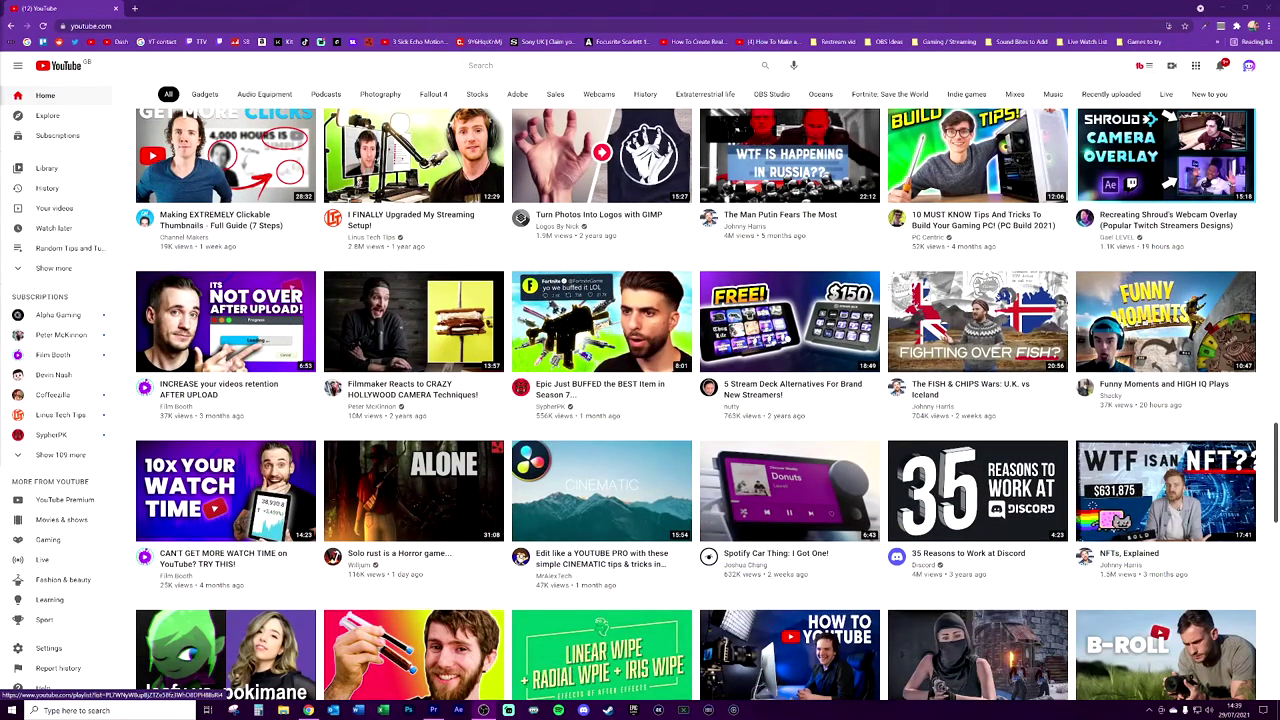